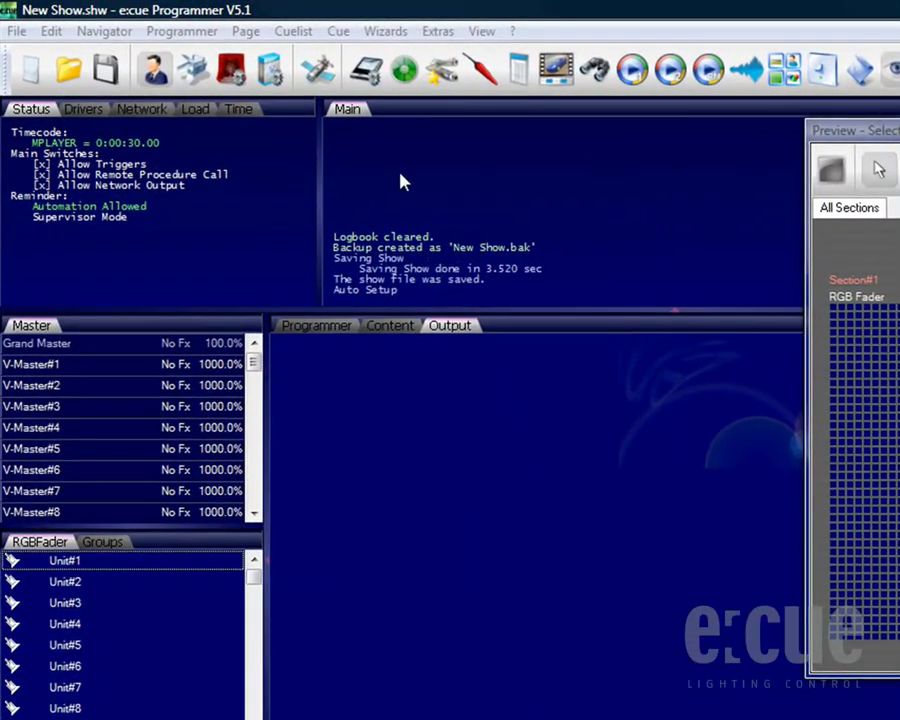
Open the Device Manager from the toolbar
left_click(364, 72)
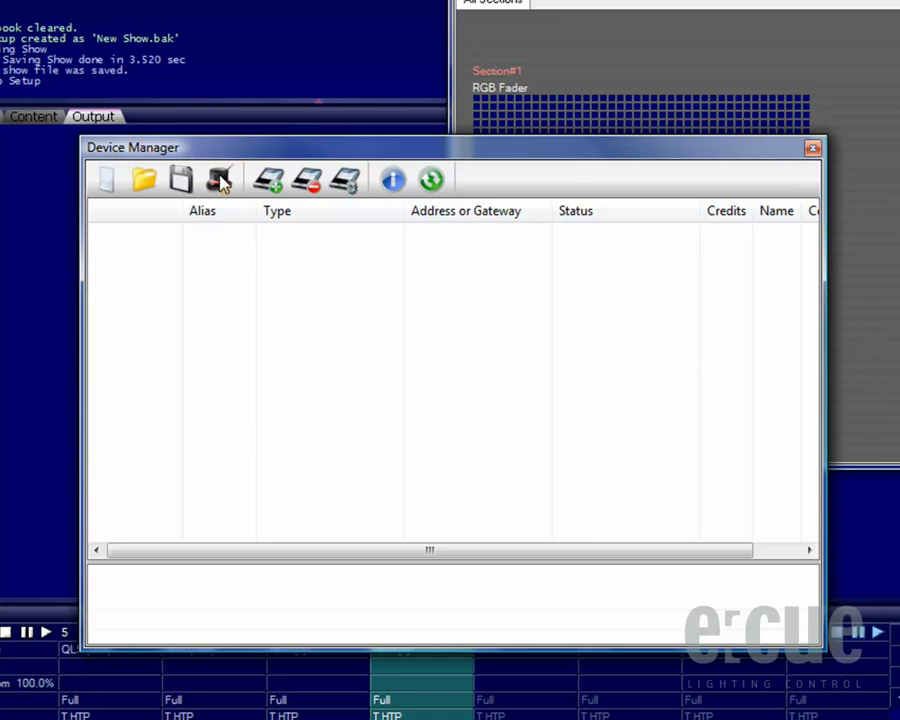
Auto-detect and add the Butler XT DMX output and the glass touch t6r e:bus terminal
left_click(220, 180)
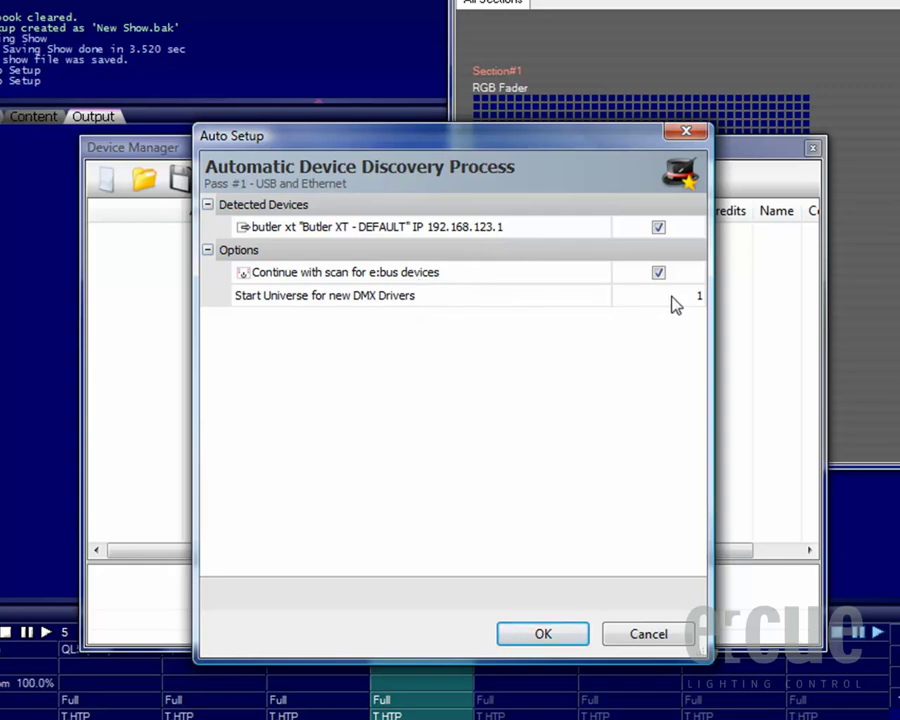
left_click(545, 640)
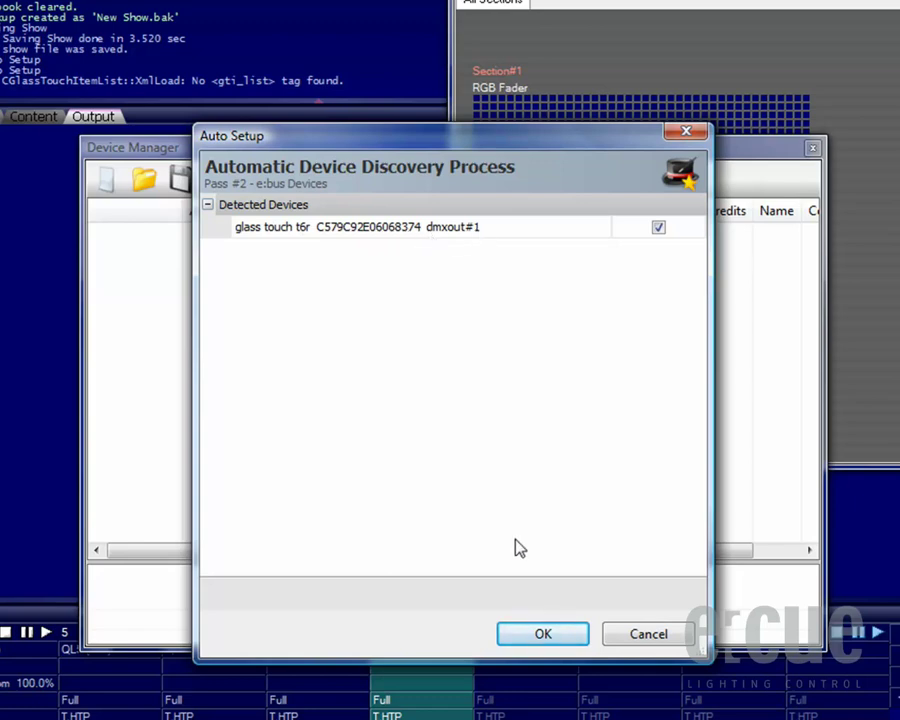
left_click(550, 635)
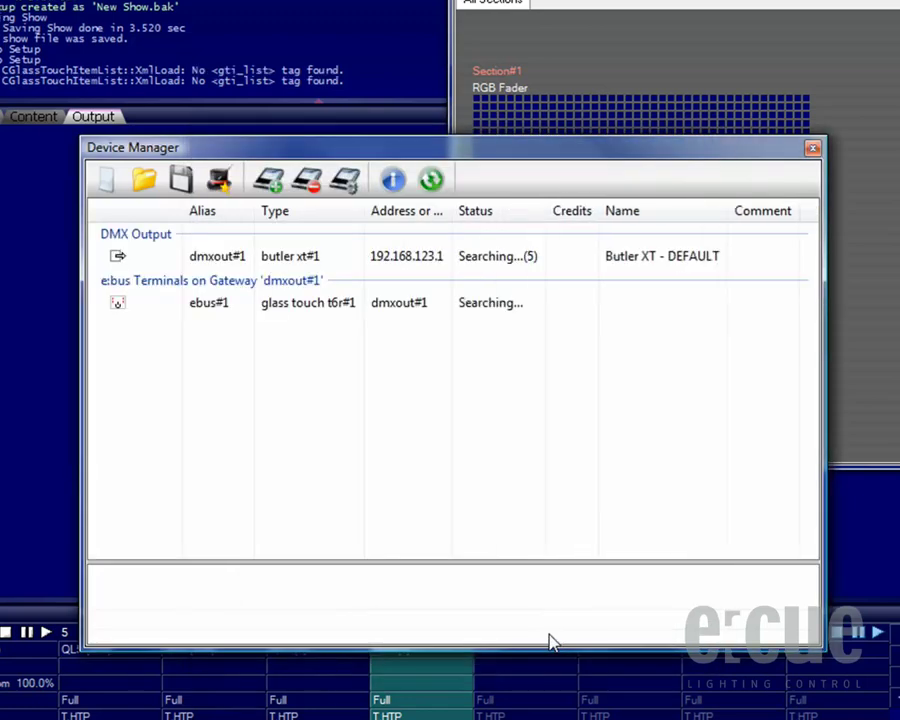
Select dmxout#1 and ebus#1 and send a blink-and-beep identify to the glass touch t6r
left_click(512, 258)
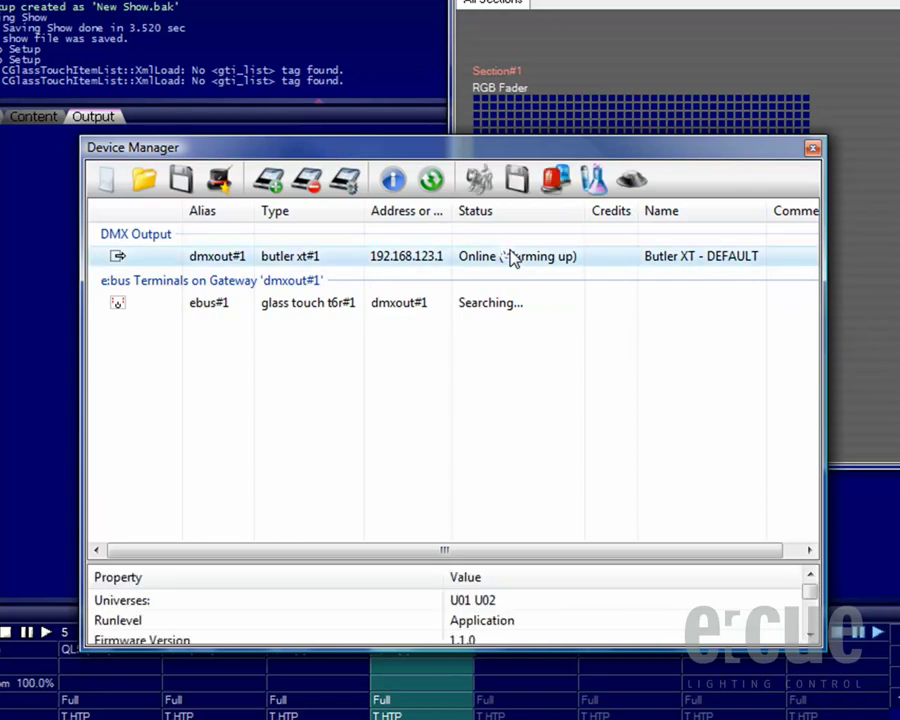
left_click(497, 310)
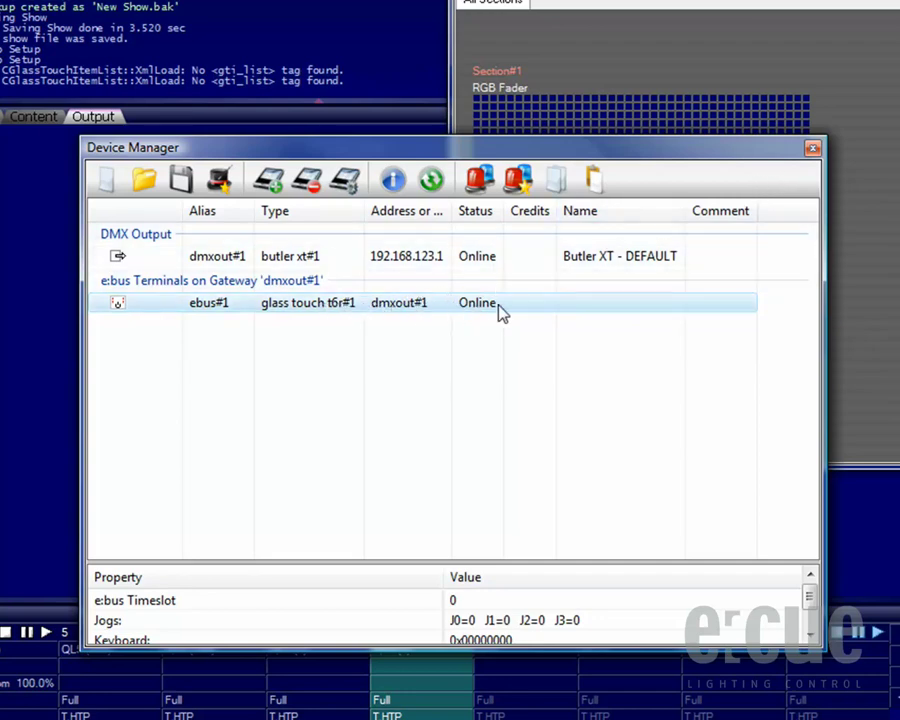
left_click(481, 182)
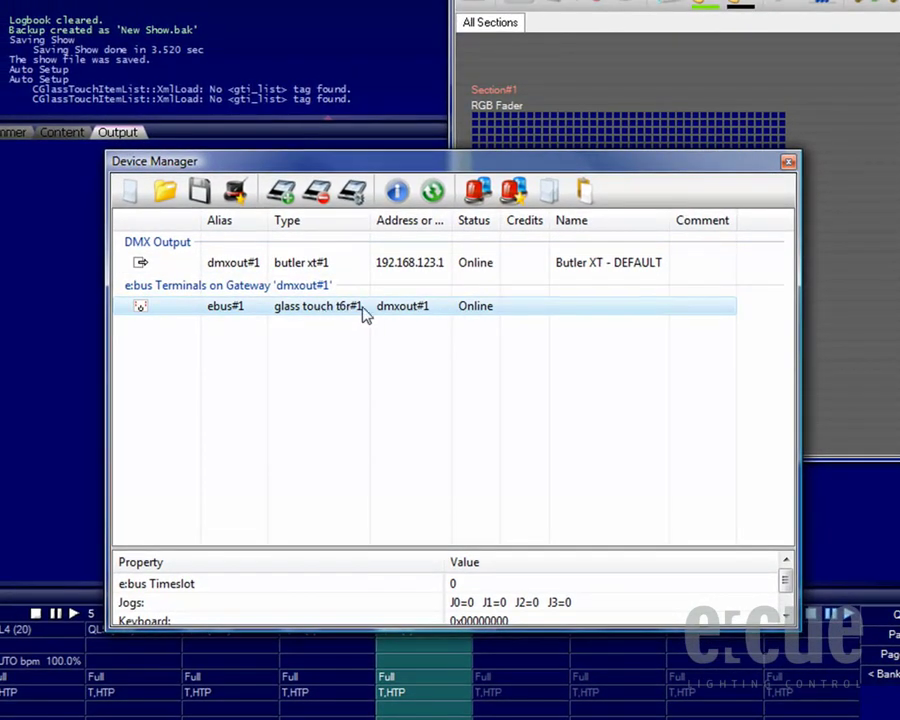
Disable Keyboard Beep on glass touch t6r#1 and show its Online Mode key layout
double_click(365, 310)
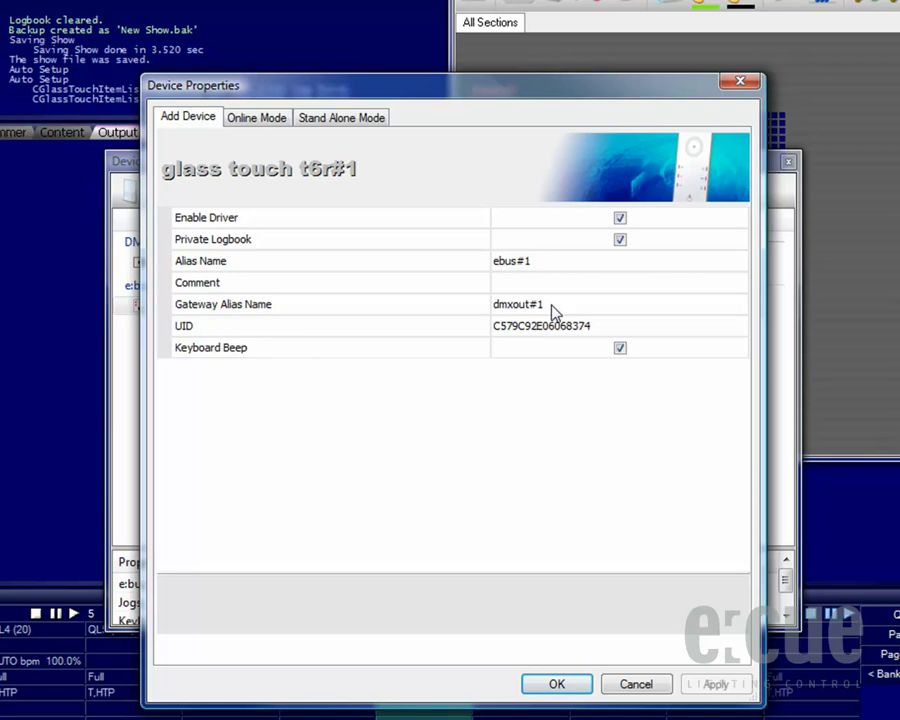
left_click(620, 350)
left_click(261, 118)
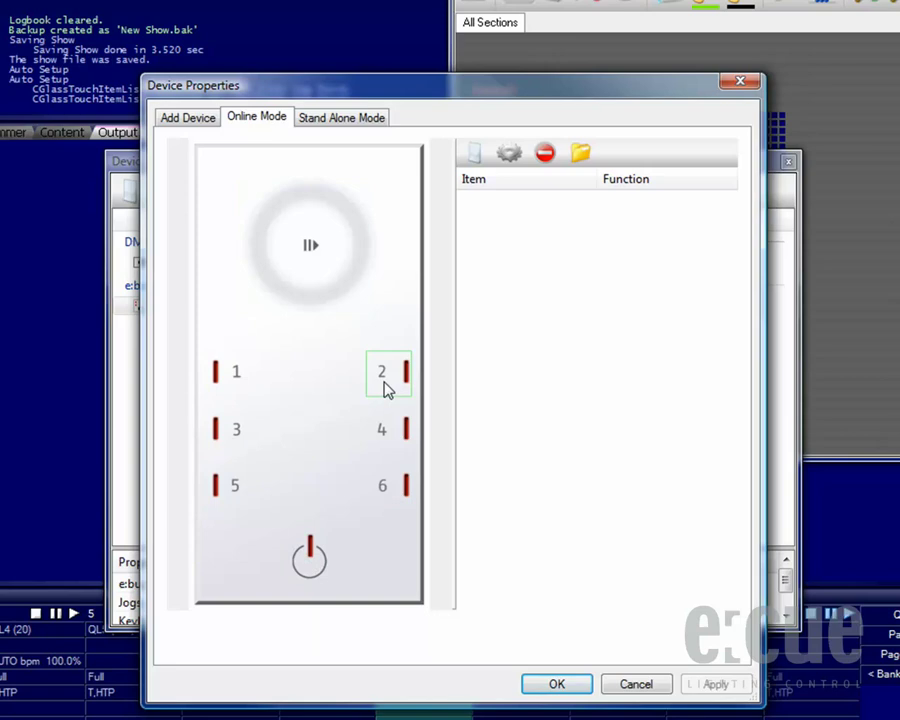
Set the online-mode jog dial to Versatile Master with index 1
double_click(342, 202)
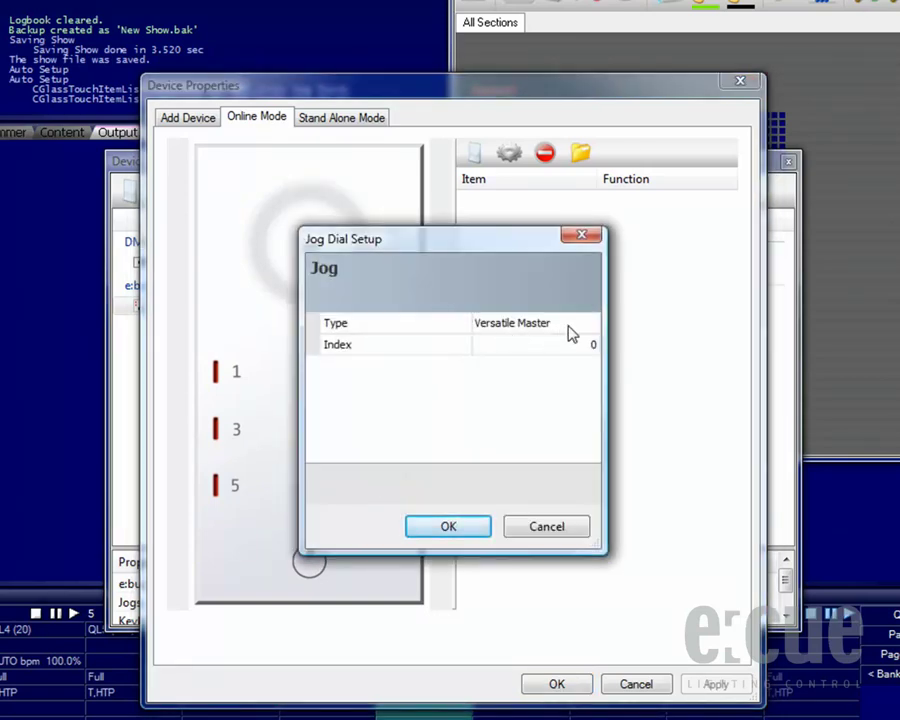
left_click(586, 328)
left_click(586, 327)
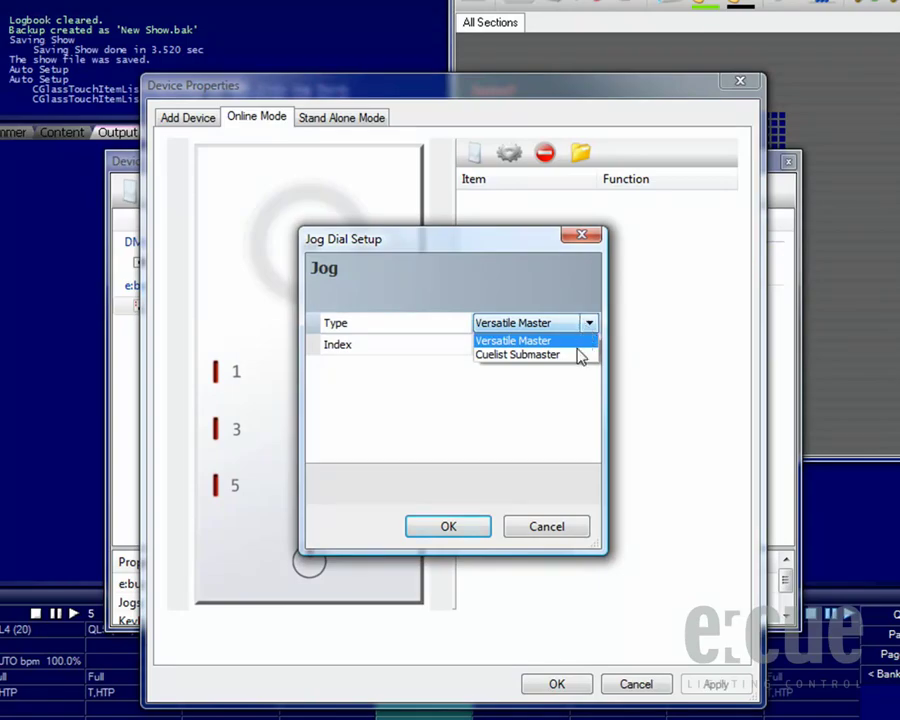
left_click(580, 345)
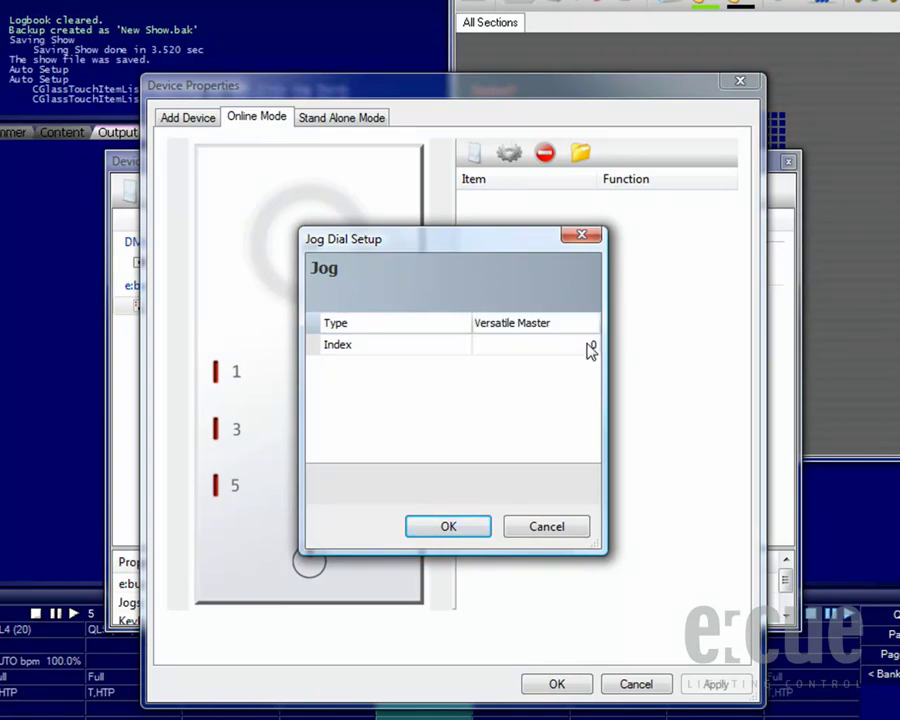
left_click(590, 346)
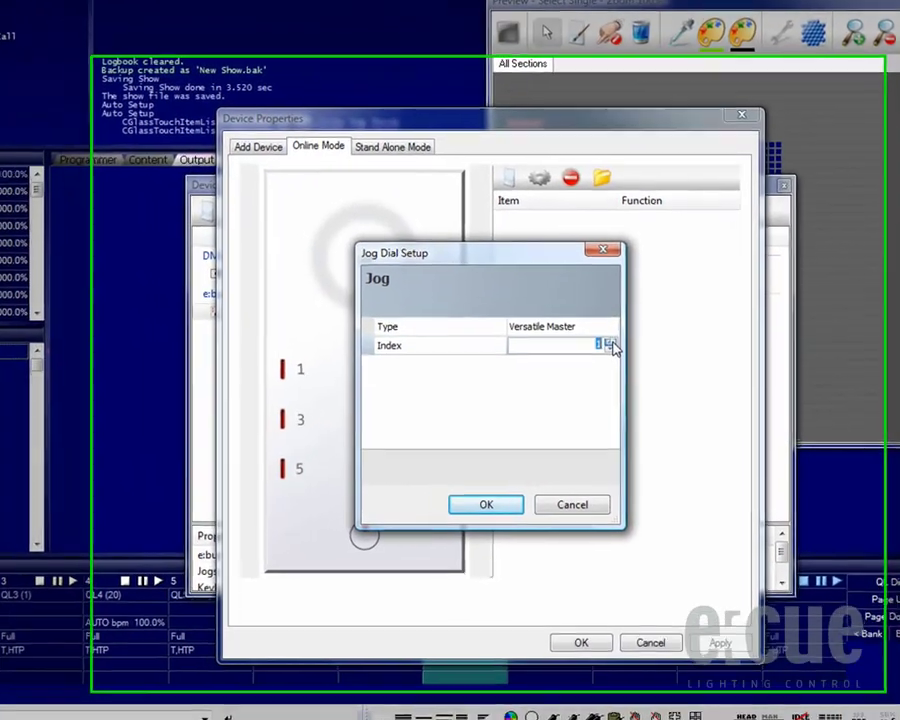
left_click(637, 365)
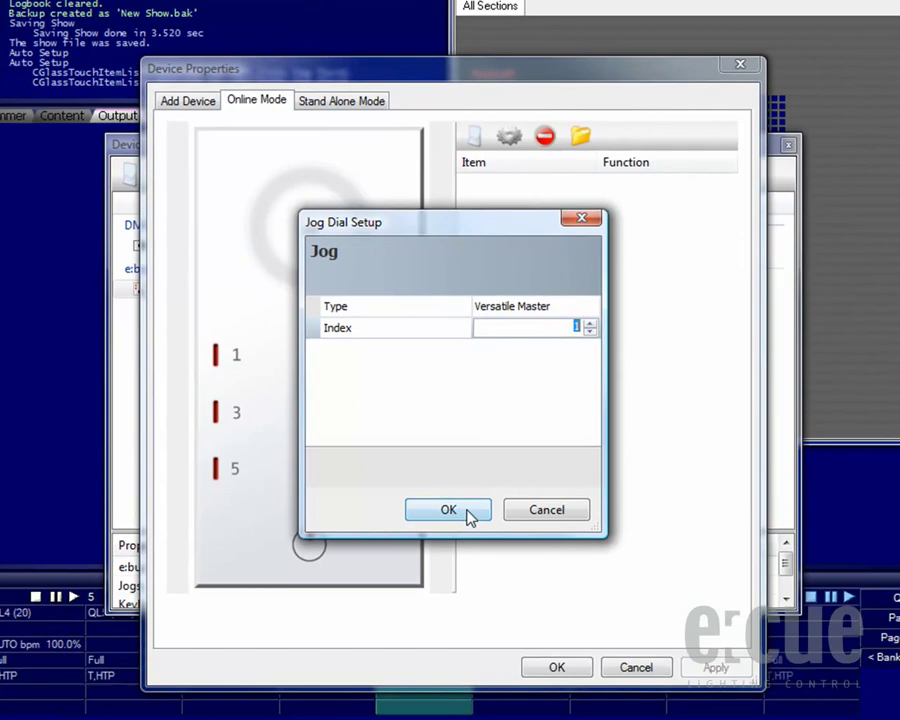
left_click(468, 510)
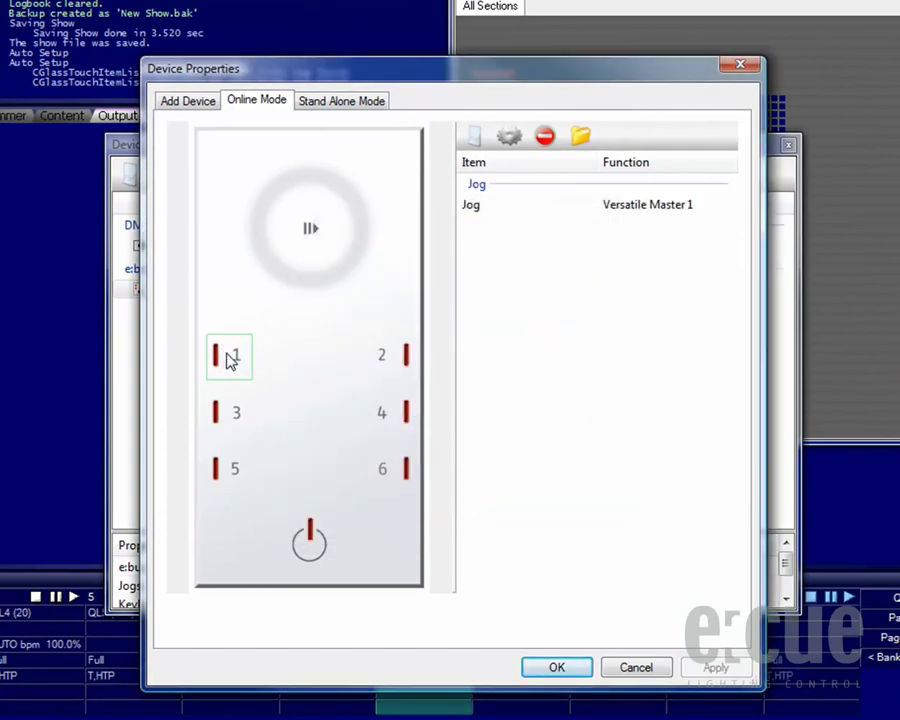
Make the Pause/Play key toggle play on cuelist QL1
double_click(311, 230)
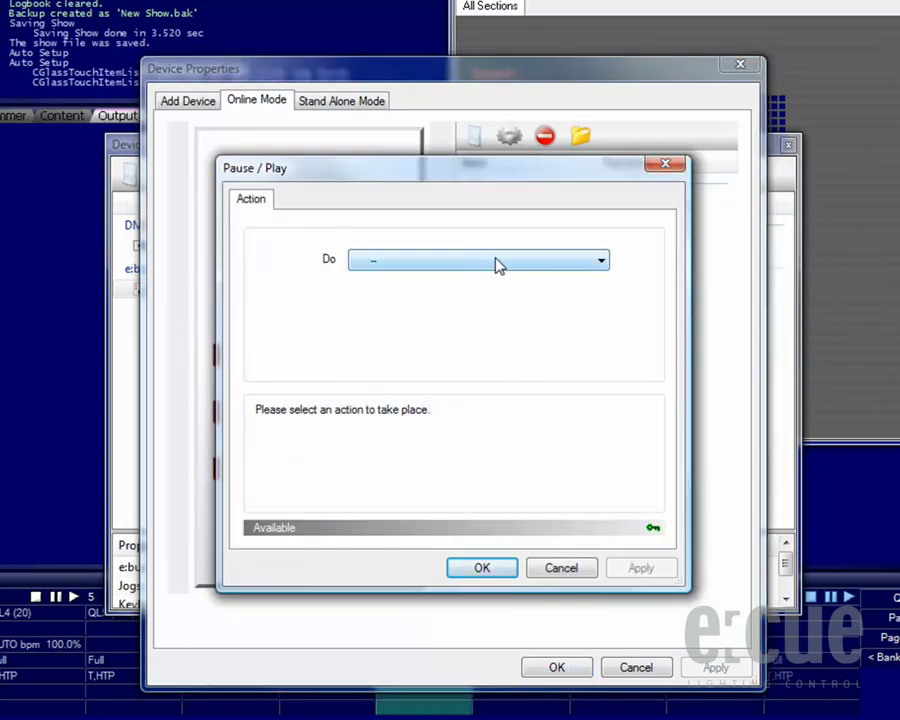
left_click(497, 263)
left_click(472, 331)
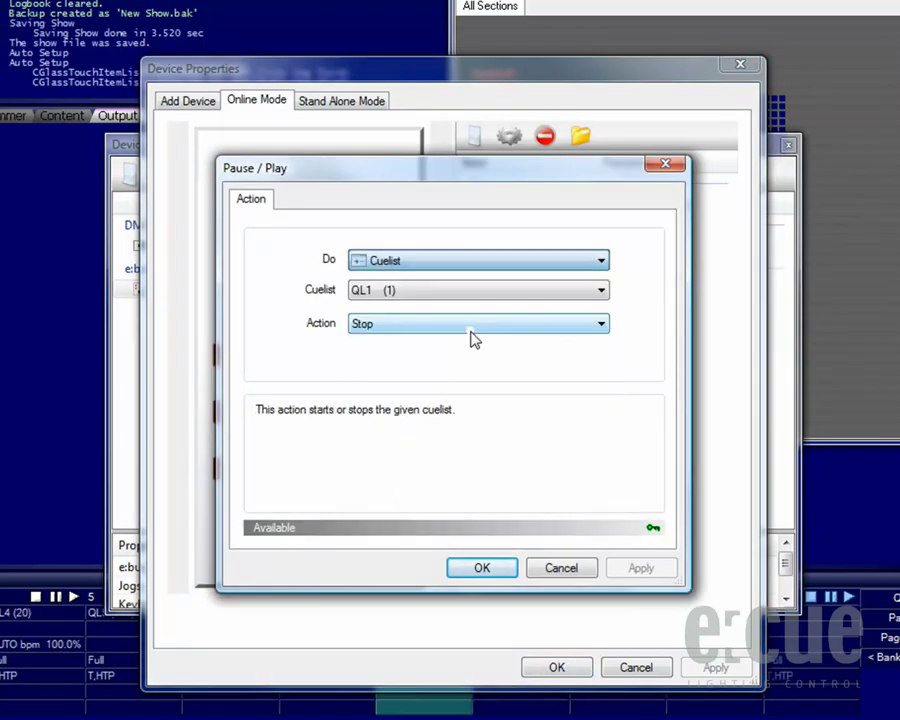
left_click(473, 338)
left_click(460, 370)
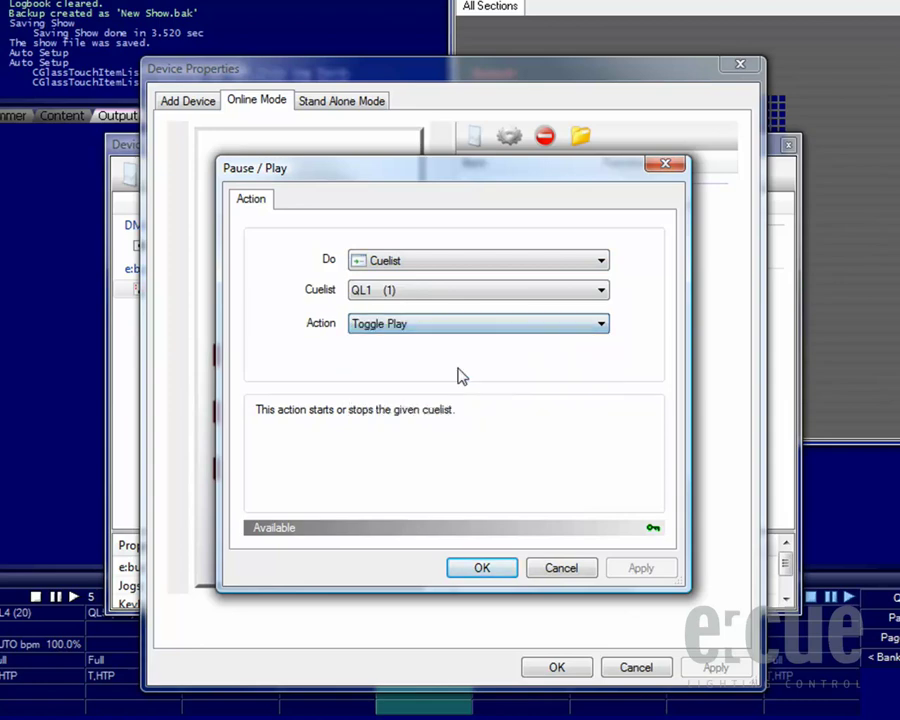
left_click(484, 572)
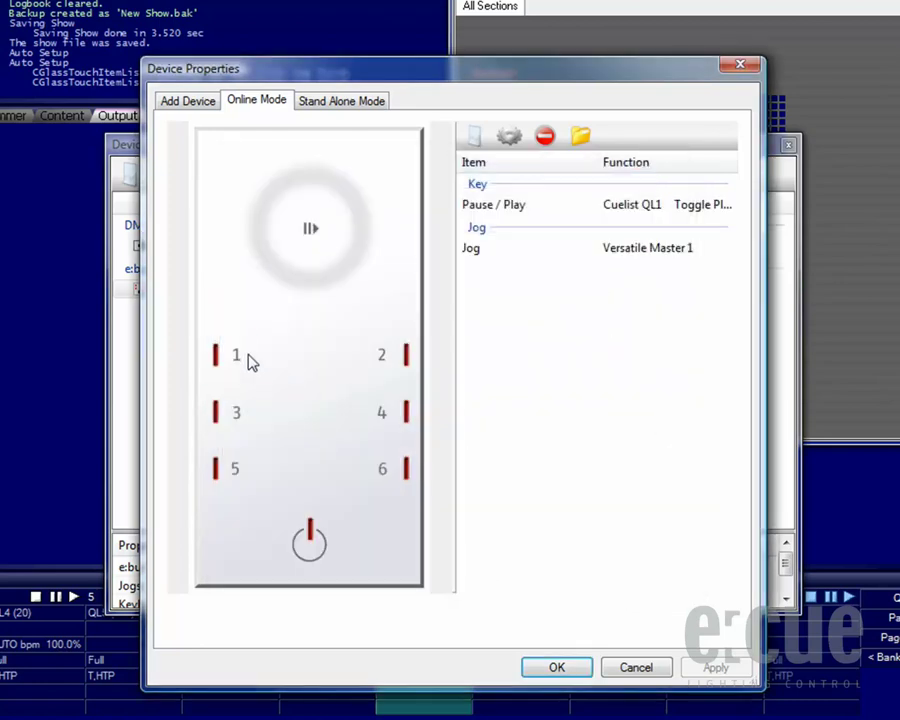
On the Stand Alone Mode page, keep the jog dial type set to Output 1
left_click(329, 103)
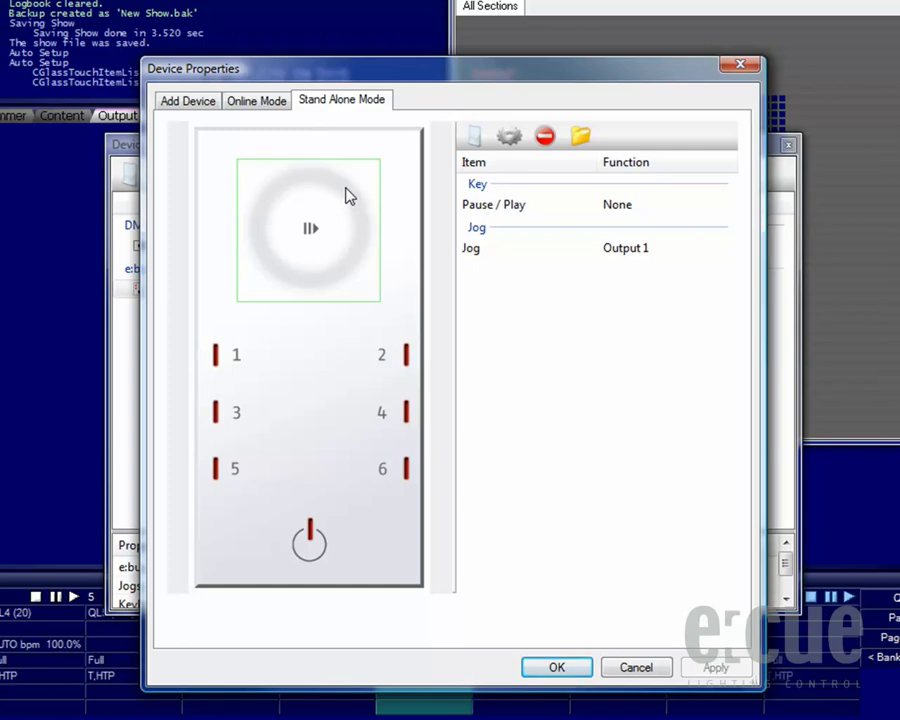
double_click(355, 198)
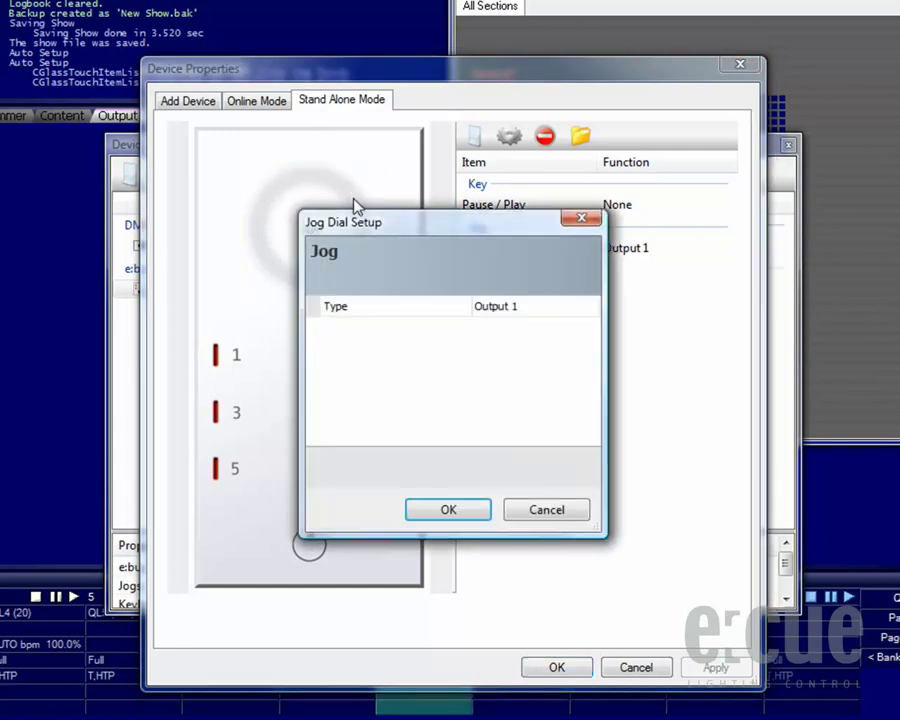
left_click(558, 312)
left_click(588, 307)
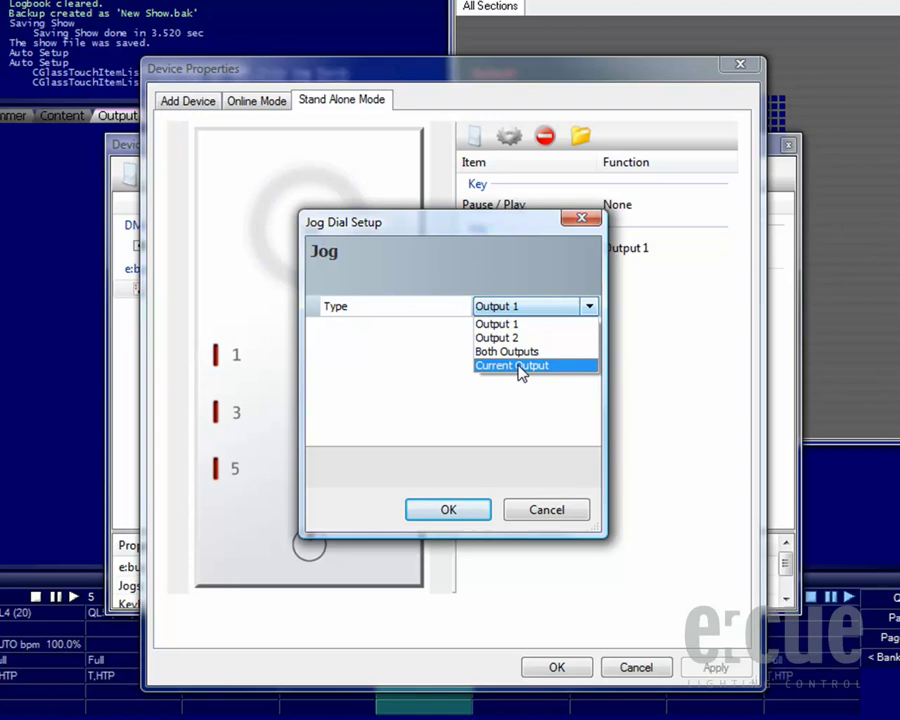
left_click(517, 326)
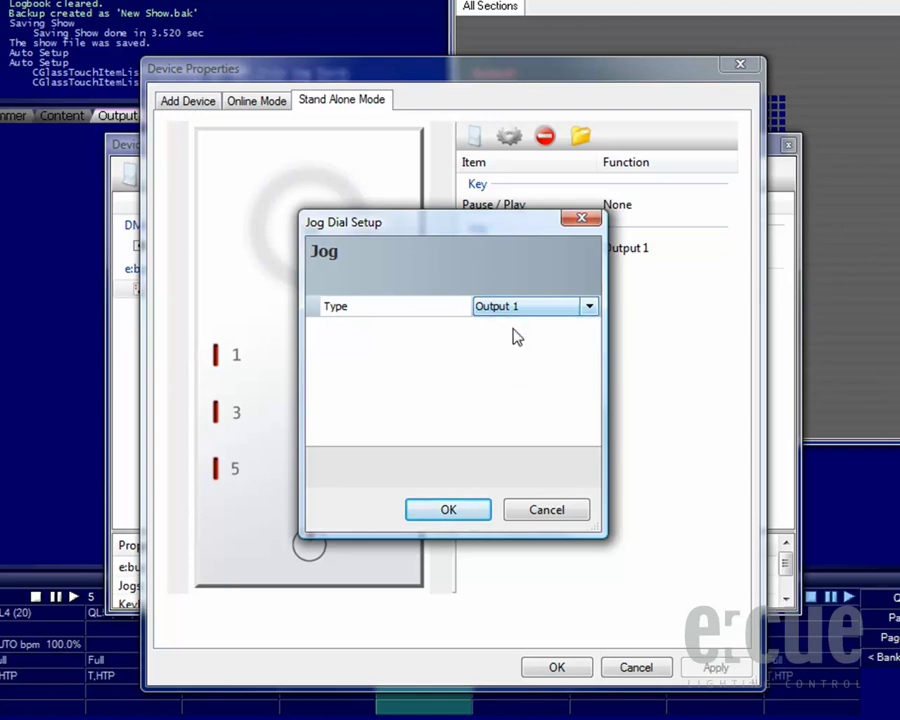
left_click(451, 512)
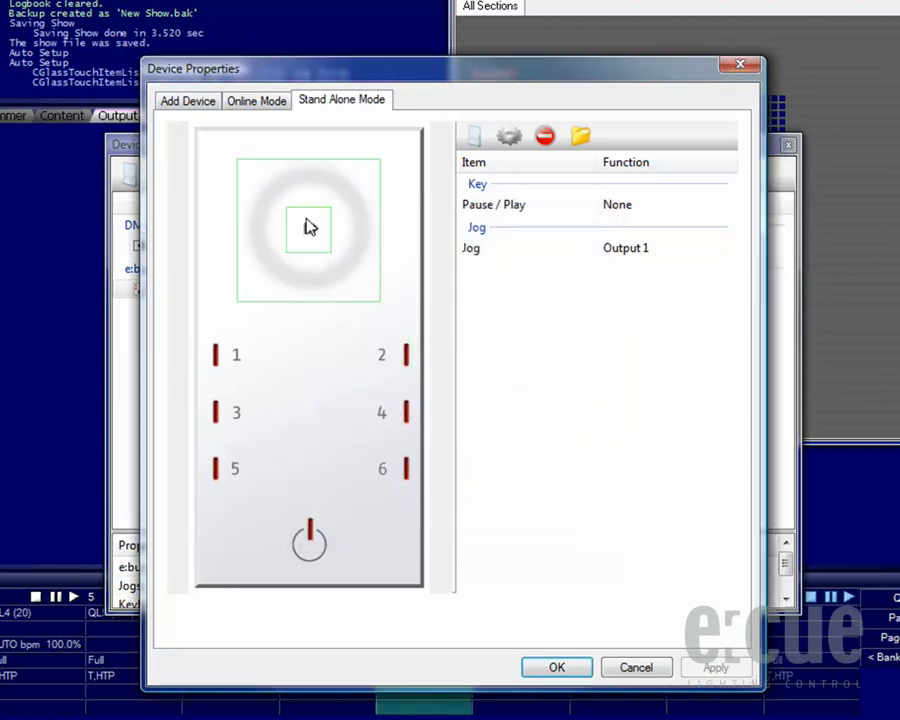
Set the stand-alone Pause/Play key to Play Cuelist with DMX 1 = 1 and DMX 2 = 2
double_click(311, 234)
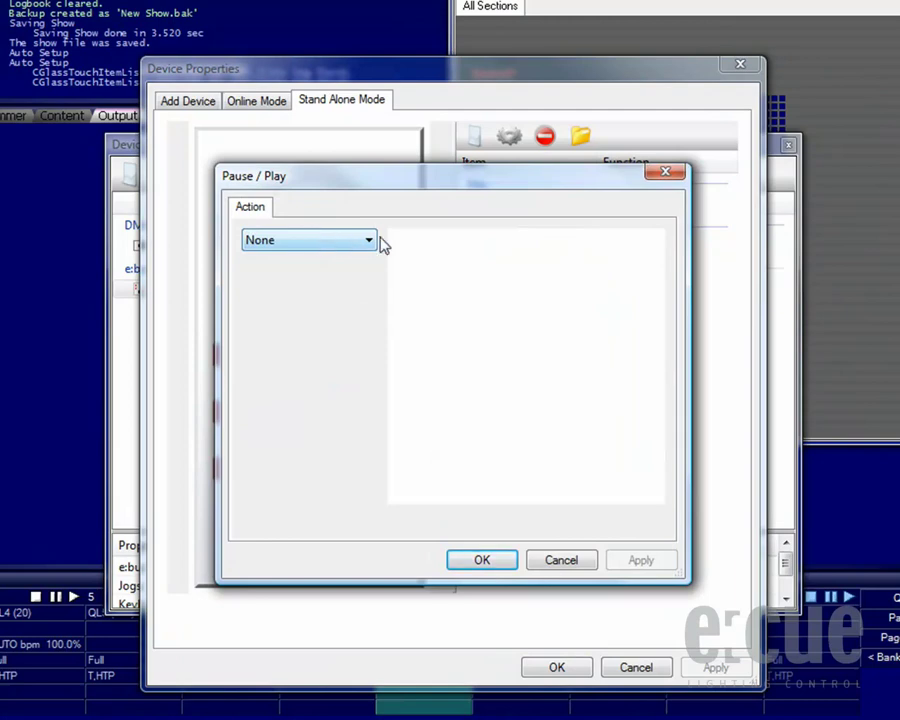
left_click(372, 242)
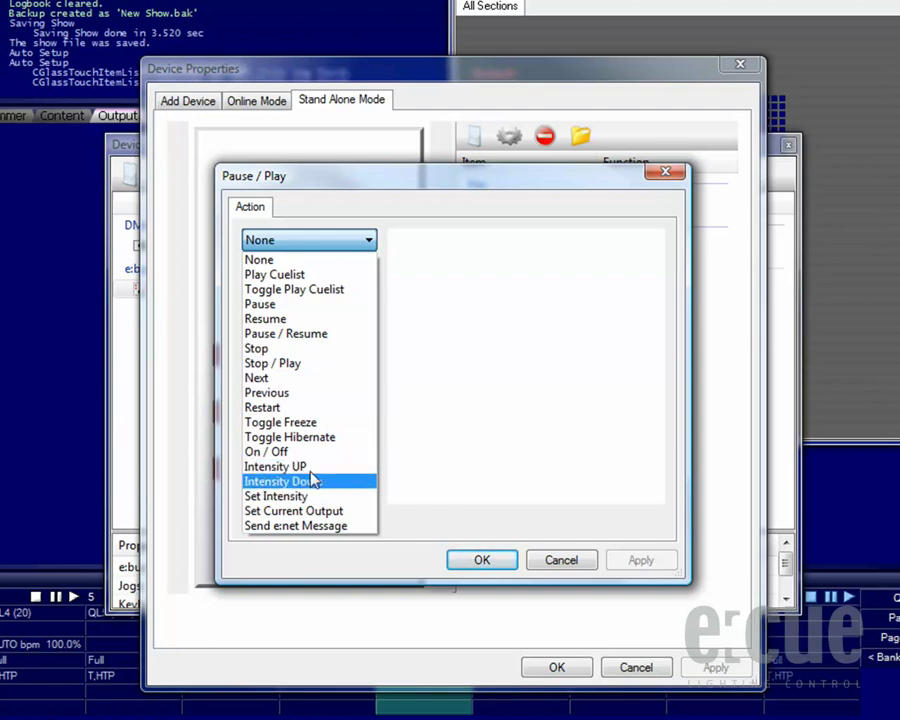
left_click(311, 280)
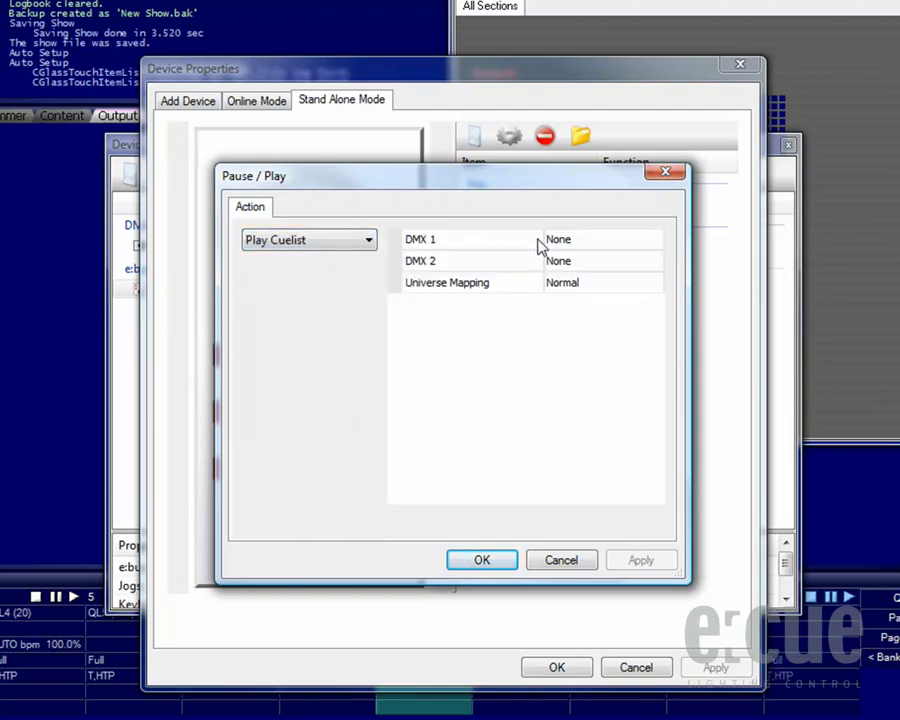
left_click(657, 245)
left_click(653, 242)
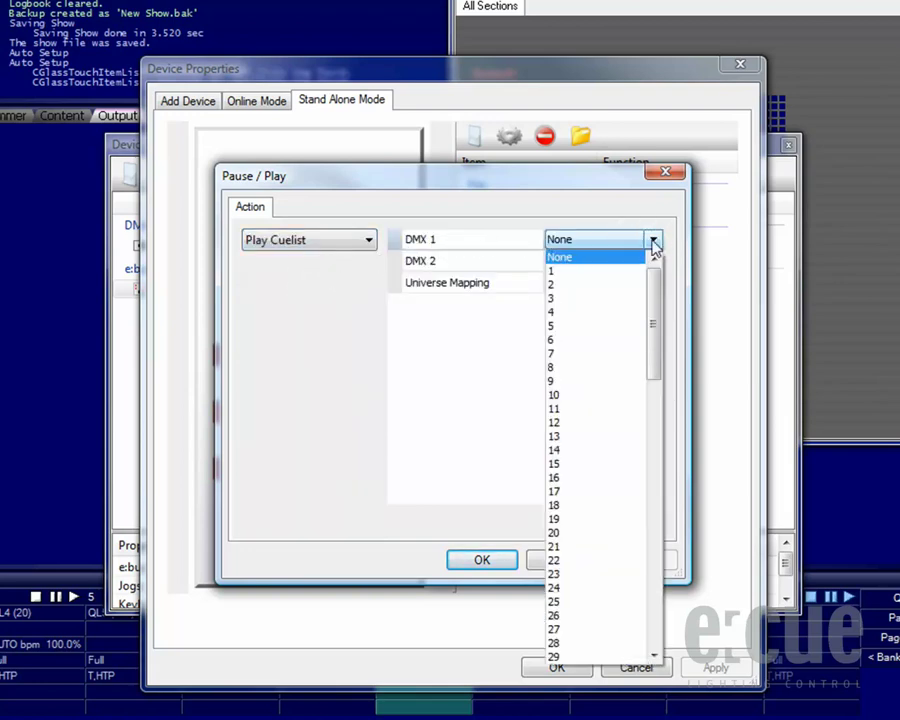
left_click(629, 271)
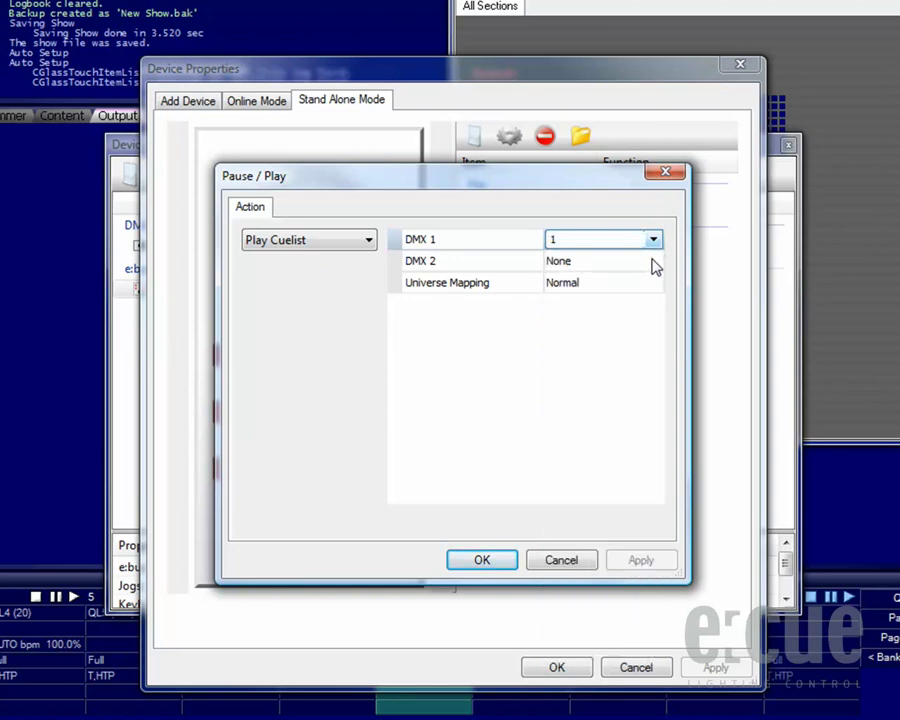
left_click(652, 264)
left_click(653, 262)
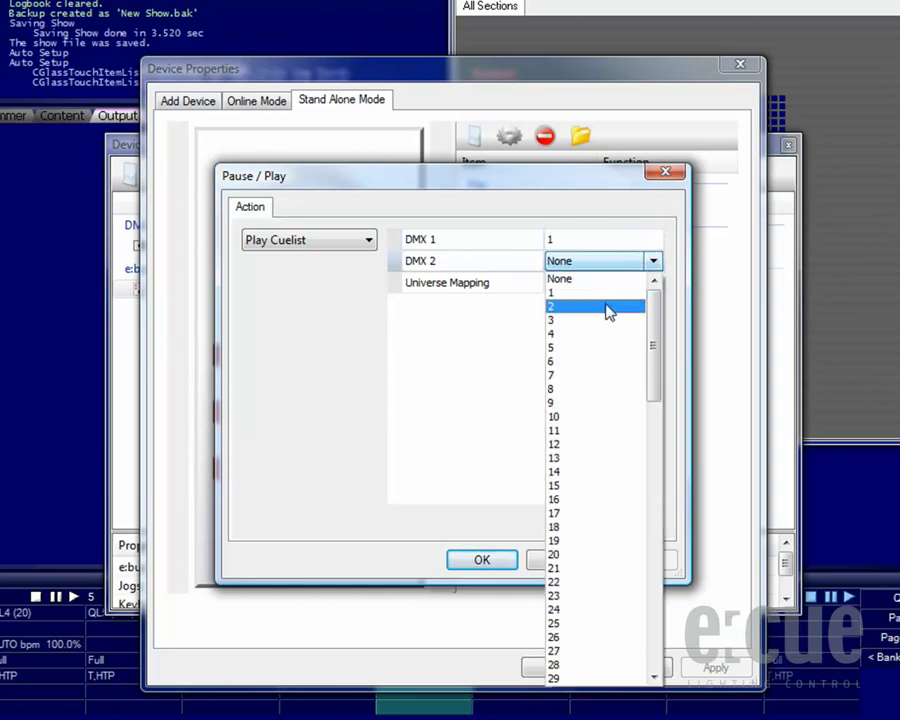
left_click(608, 307)
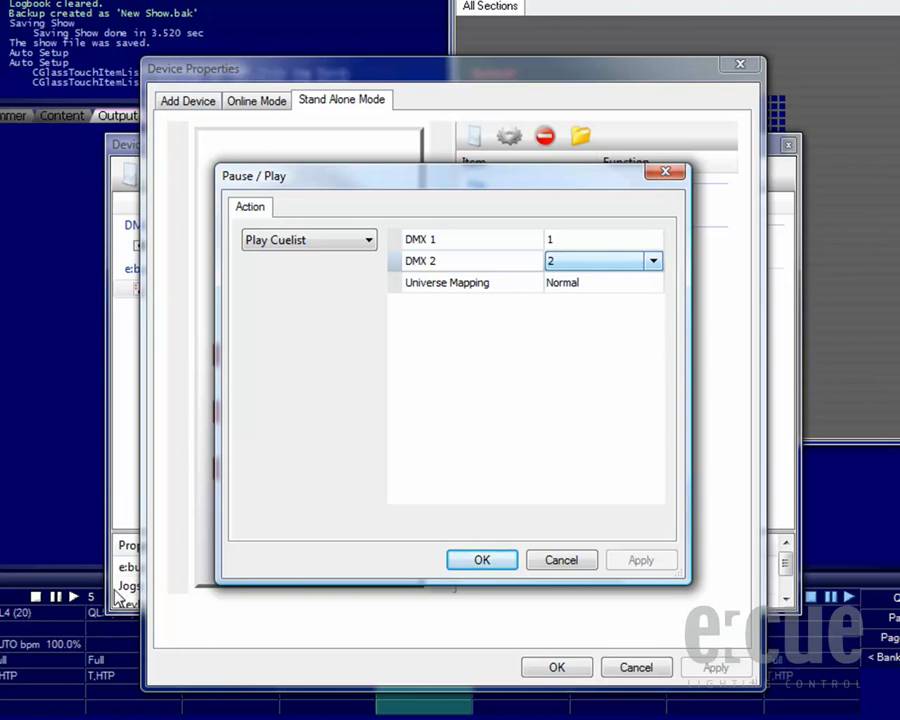
left_click(482, 559)
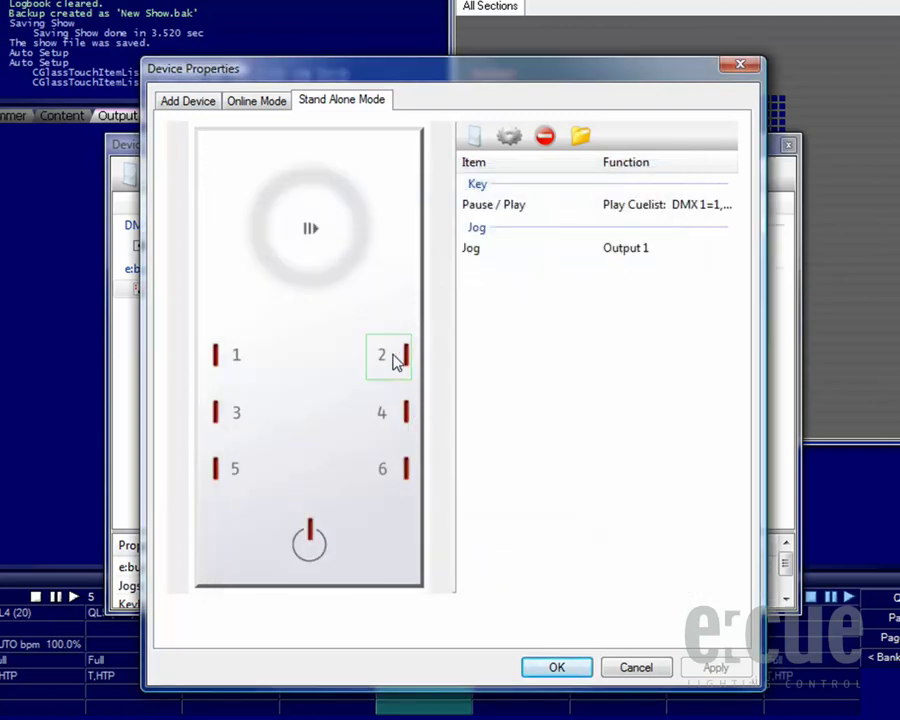
Make button 2 play cuelist 3 on DMX 1 and 4 on DMX 2, then close the properties
double_click(396, 362)
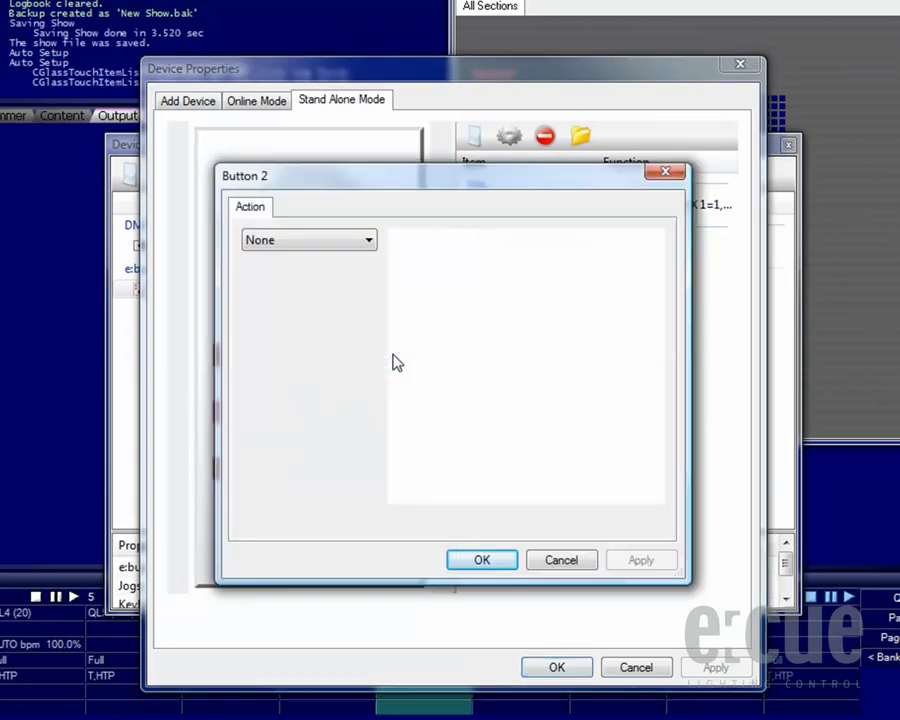
left_click(371, 246)
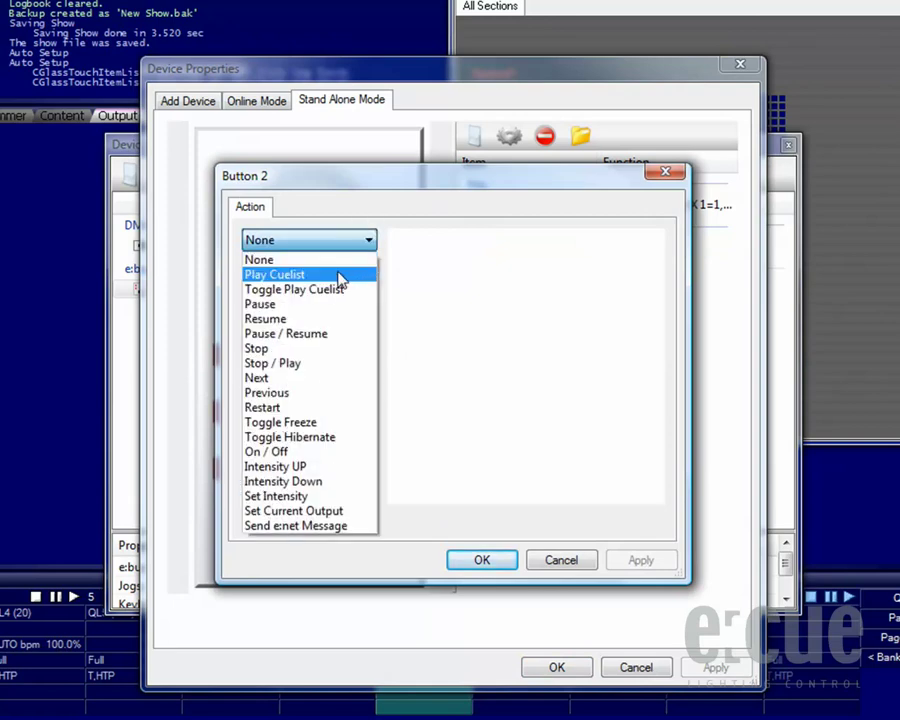
left_click(365, 276)
left_click(645, 244)
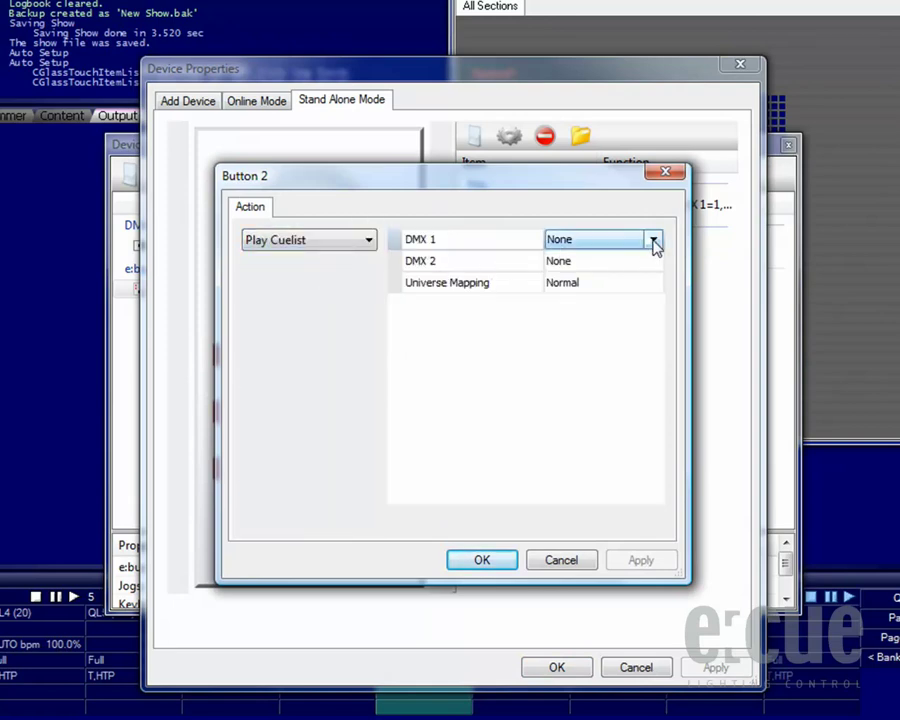
left_click(654, 242)
left_click(612, 299)
left_click(632, 262)
left_click(637, 265)
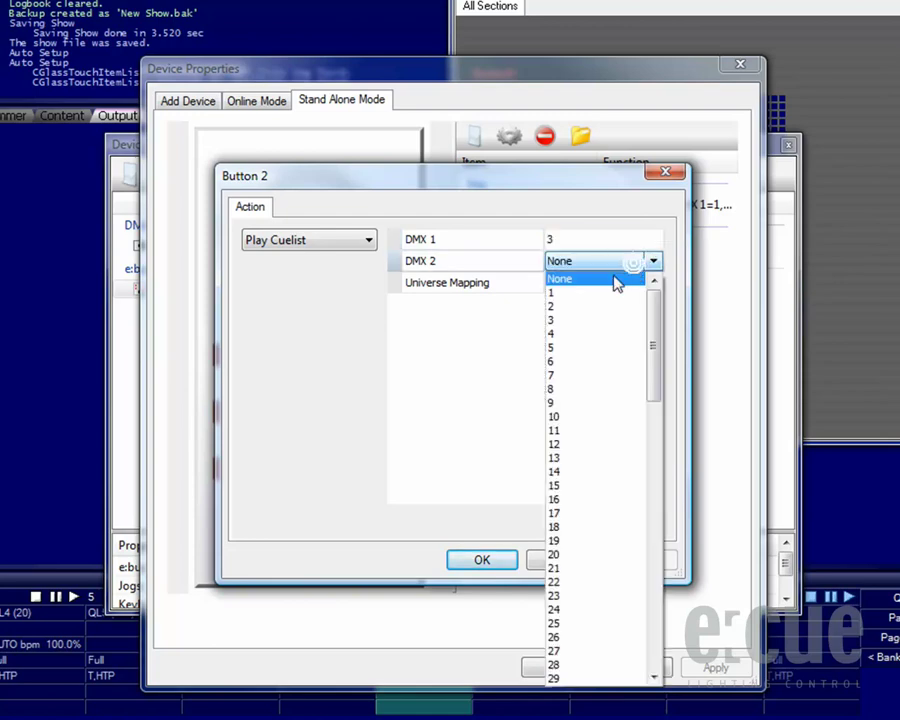
left_click(595, 335)
left_click(478, 559)
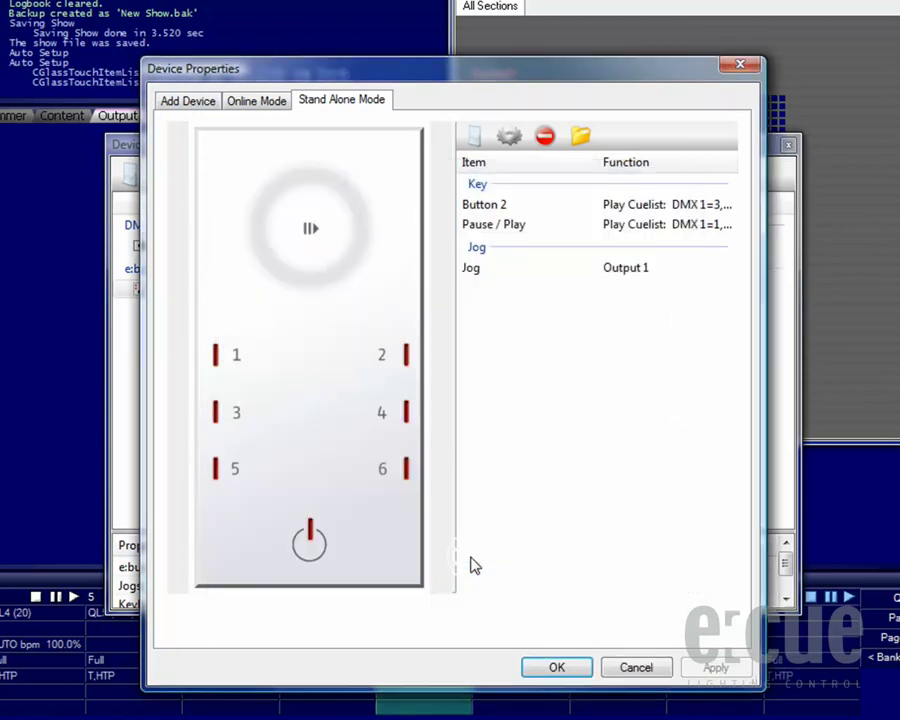
left_click(563, 668)
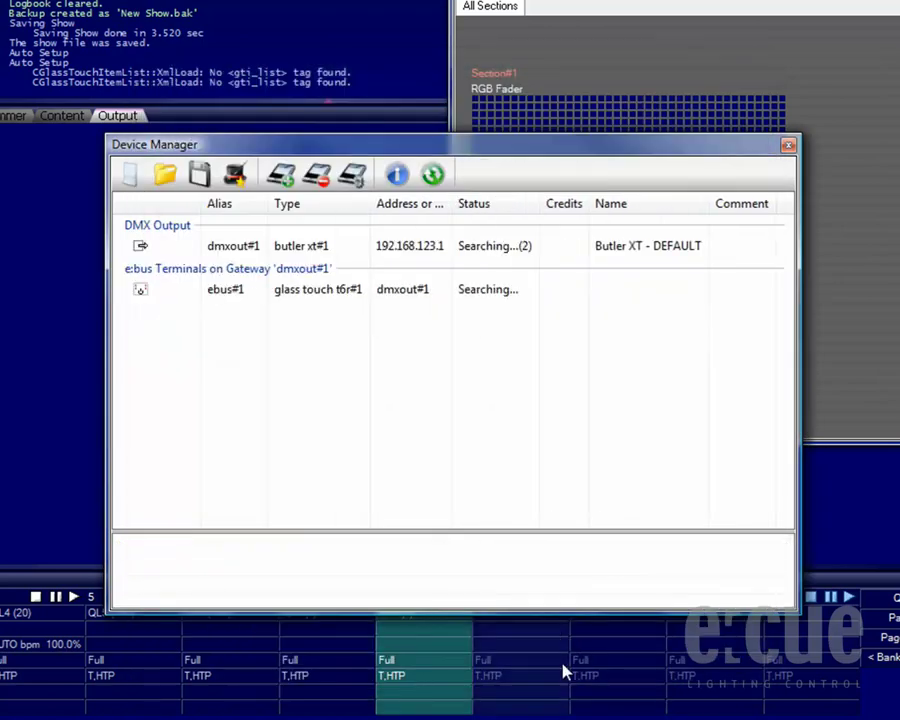
Open the butler xt#1 properties on its Online Mode page
left_click(457, 249)
double_click(481, 255)
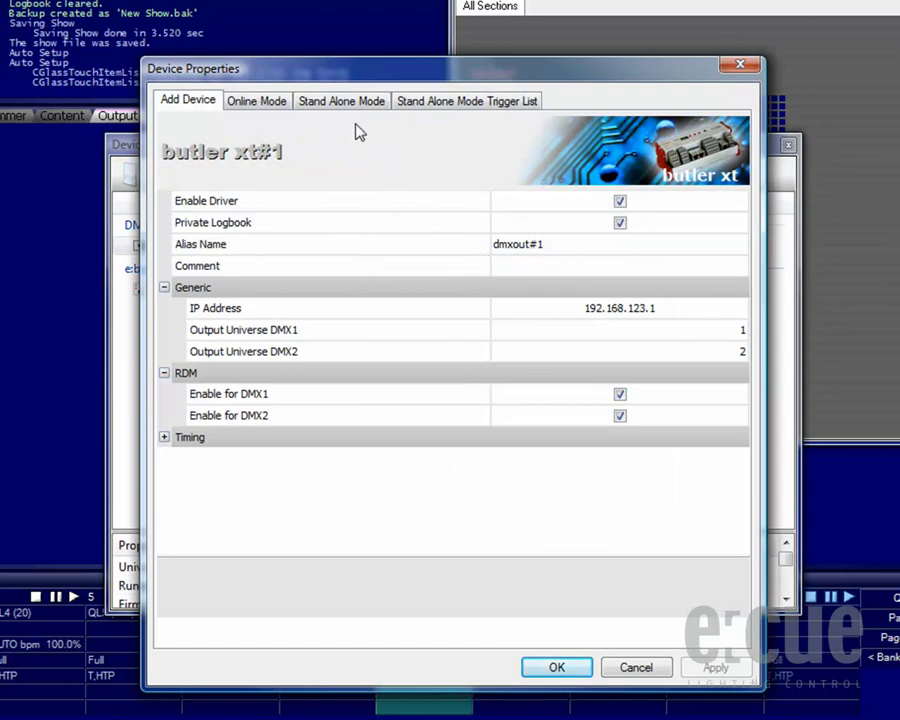
left_click(258, 102)
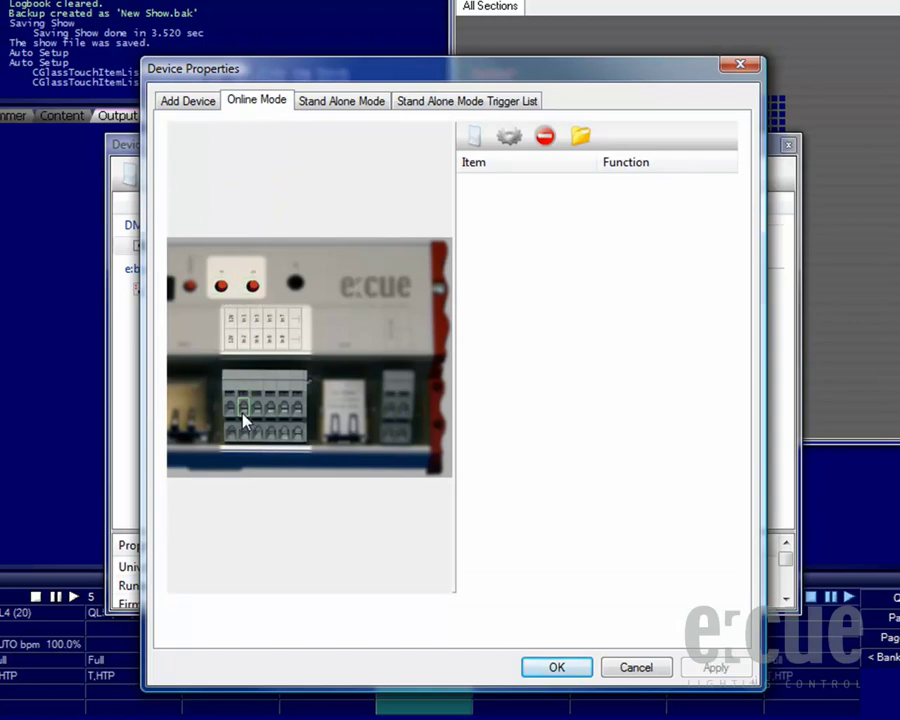
Add Key-A and In 1 as DryContact items with no action assigned
left_click(222, 288)
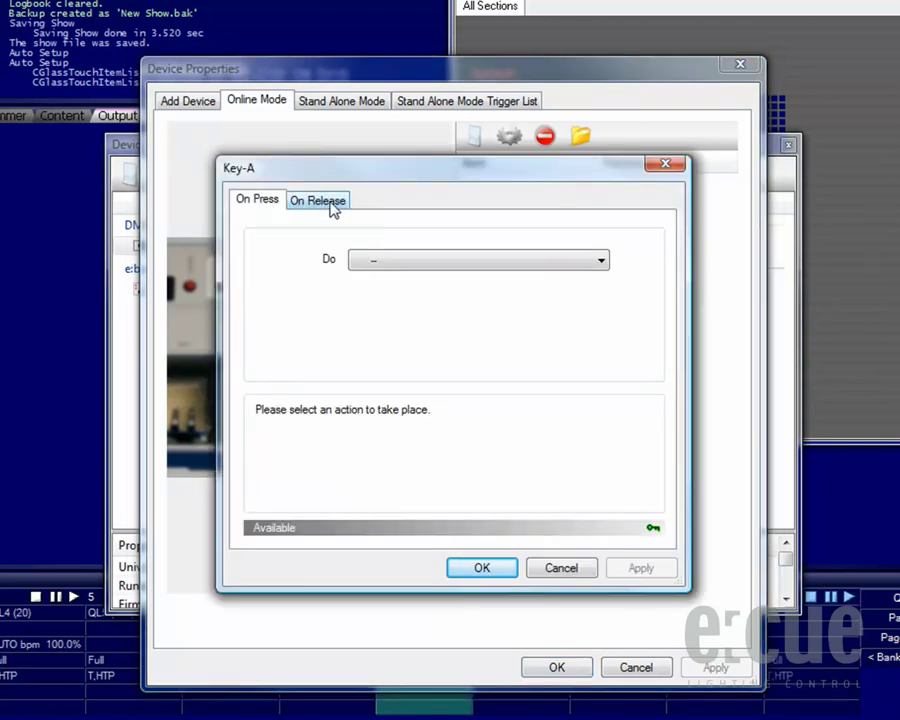
left_click(426, 263)
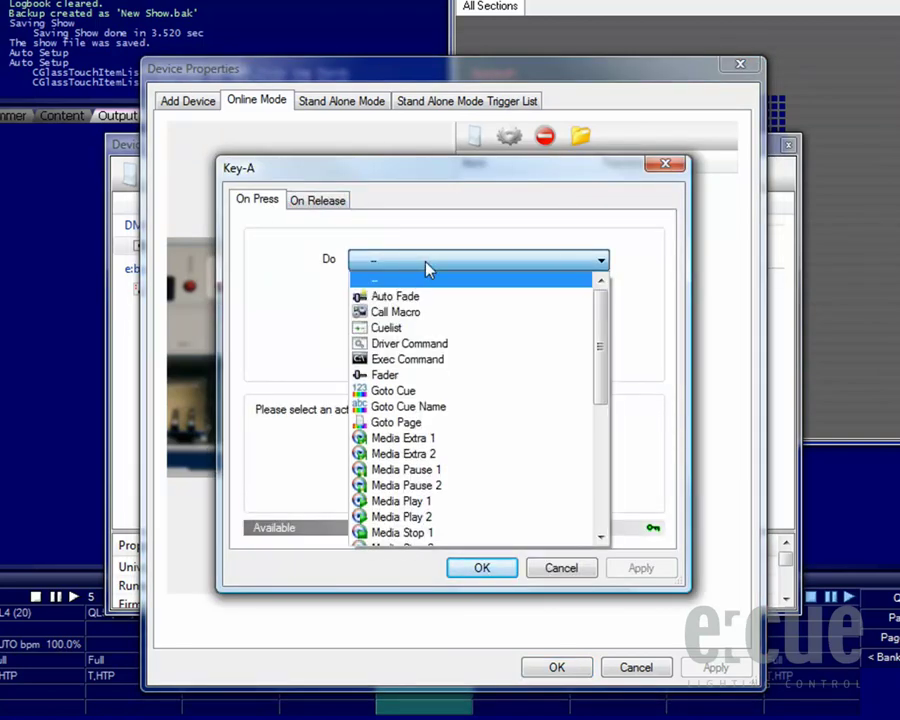
left_click(428, 266)
left_click(500, 568)
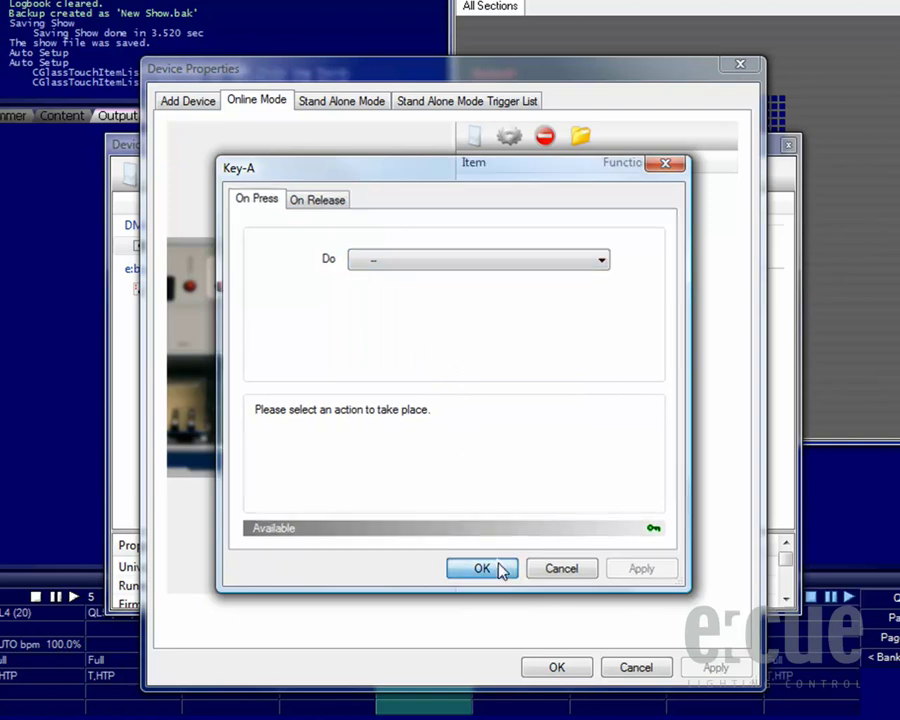
left_click(245, 413)
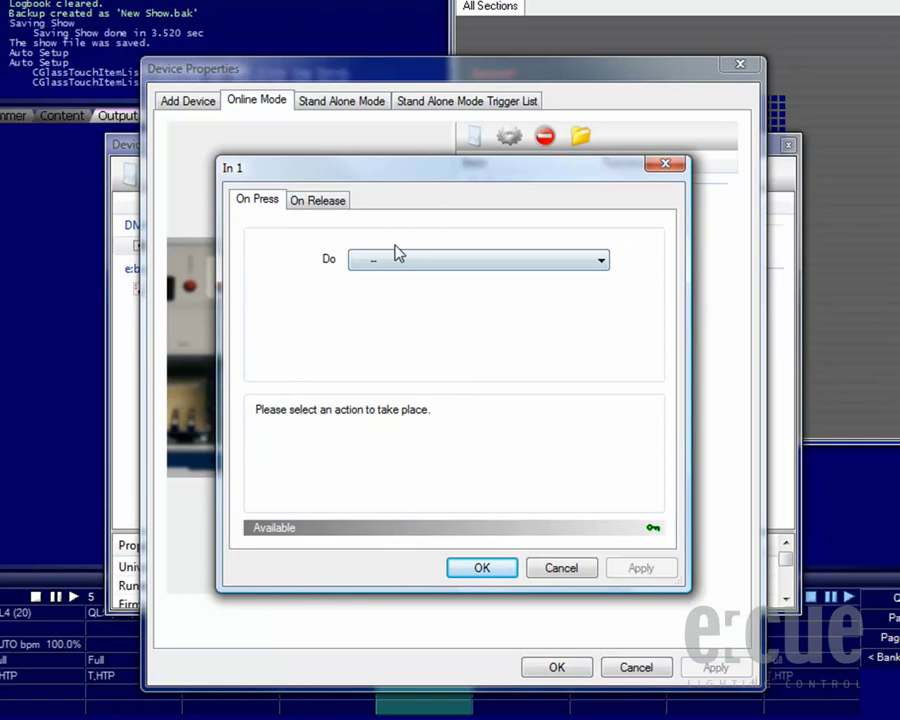
left_click(398, 259)
left_click(398, 259)
left_click(490, 567)
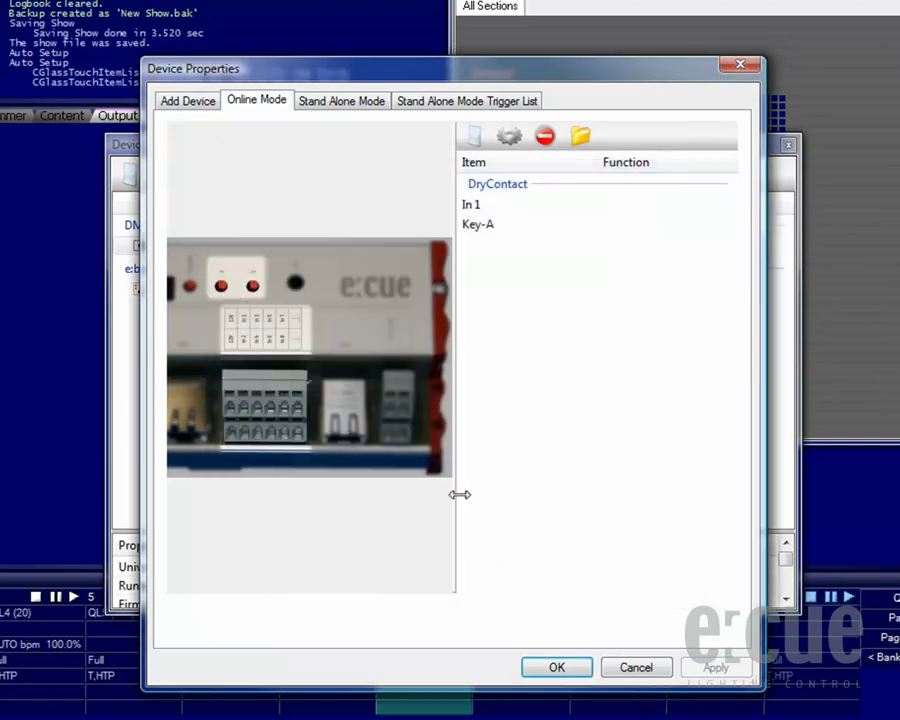
On the Stand Alone Mode page, confirm Key-A's On Press function stays None
left_click(352, 106)
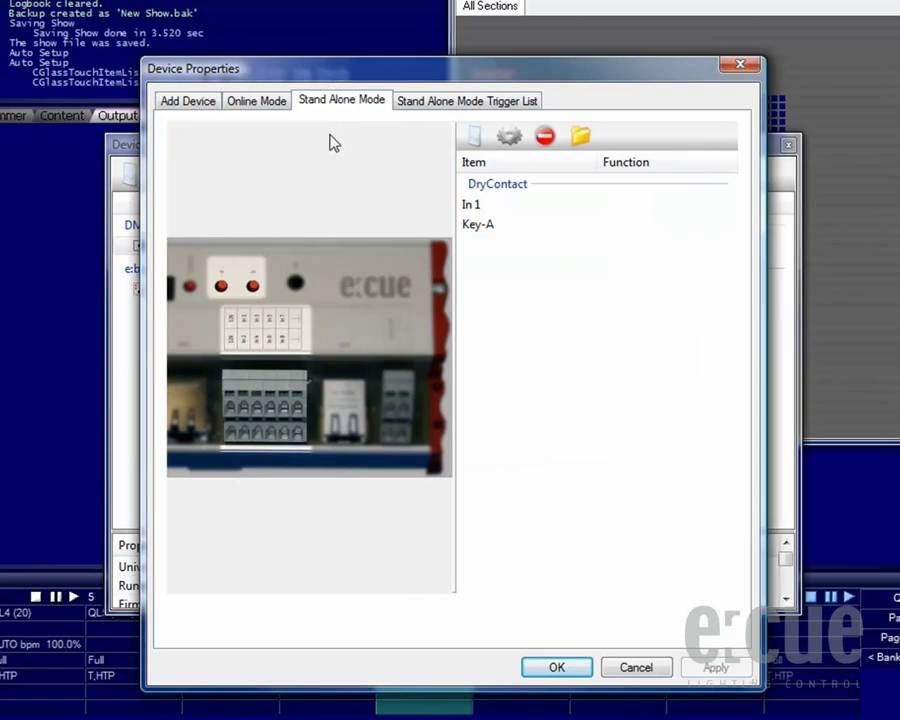
left_click(219, 292)
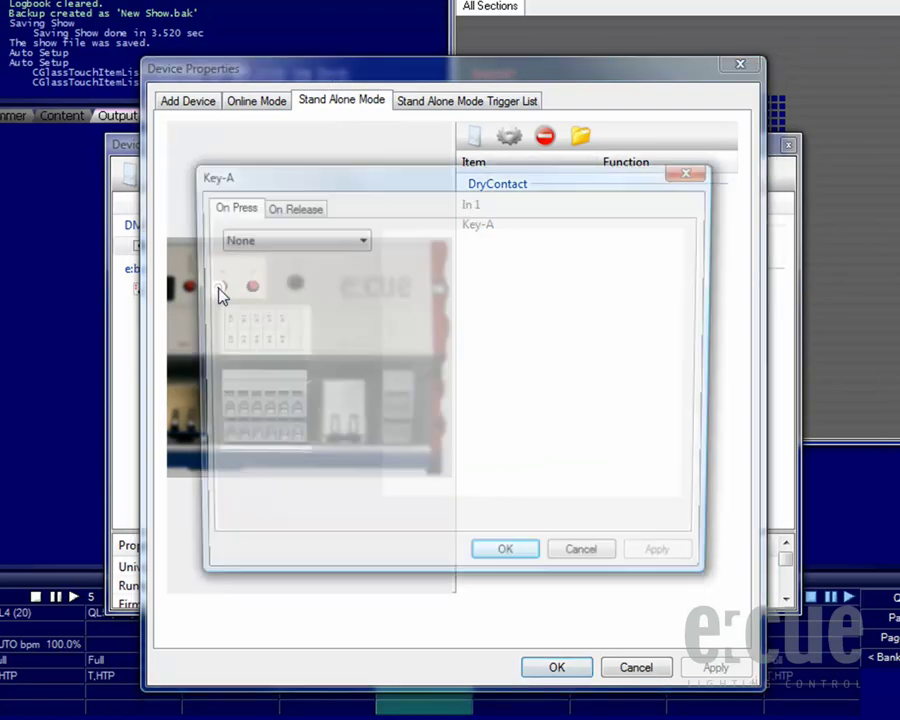
left_click(363, 241)
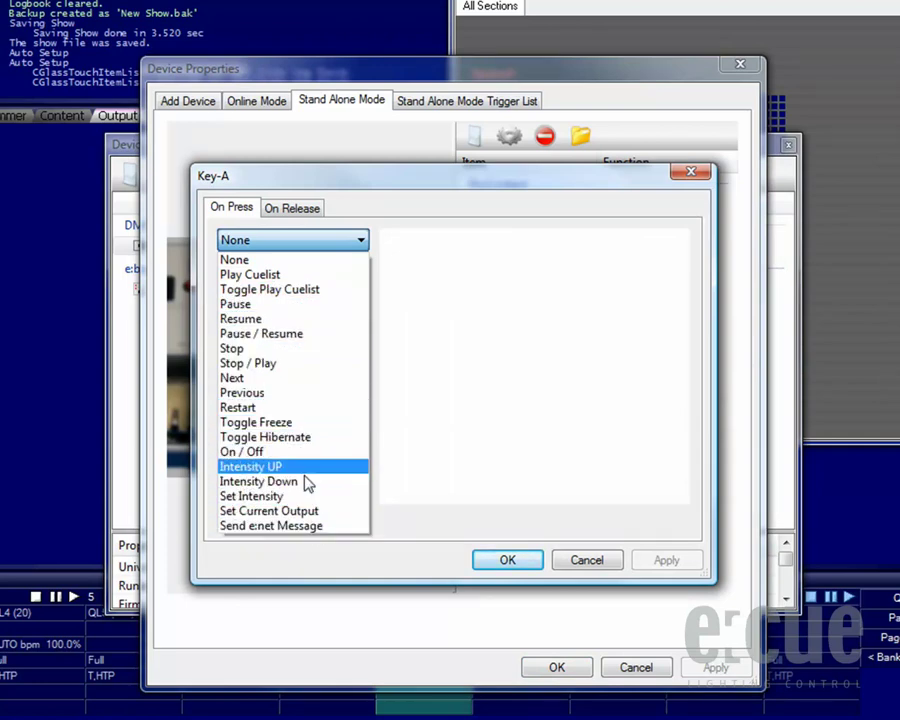
left_click(328, 261)
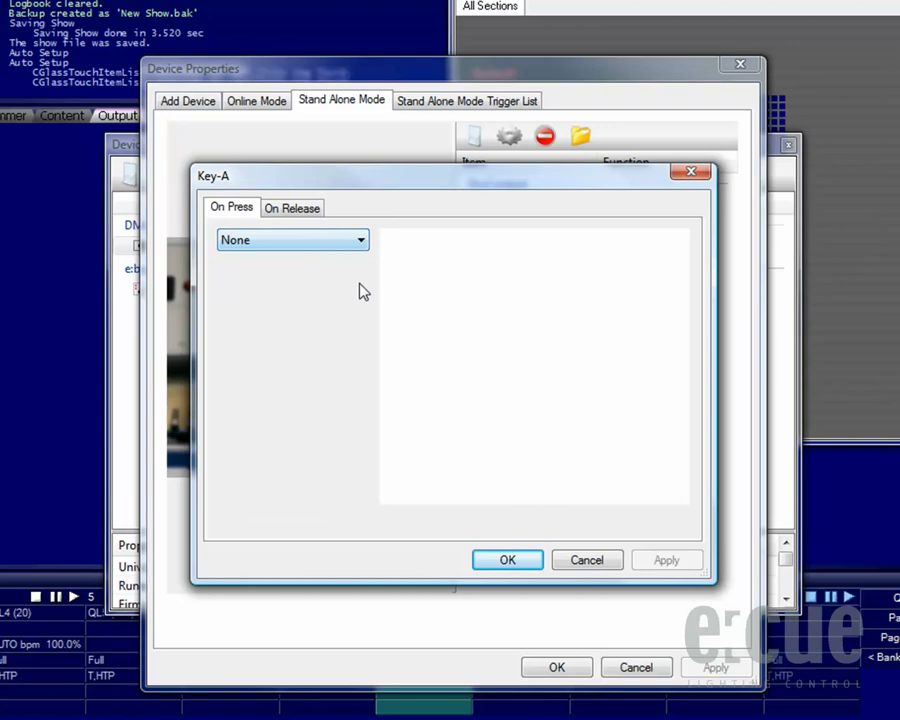
left_click(508, 562)
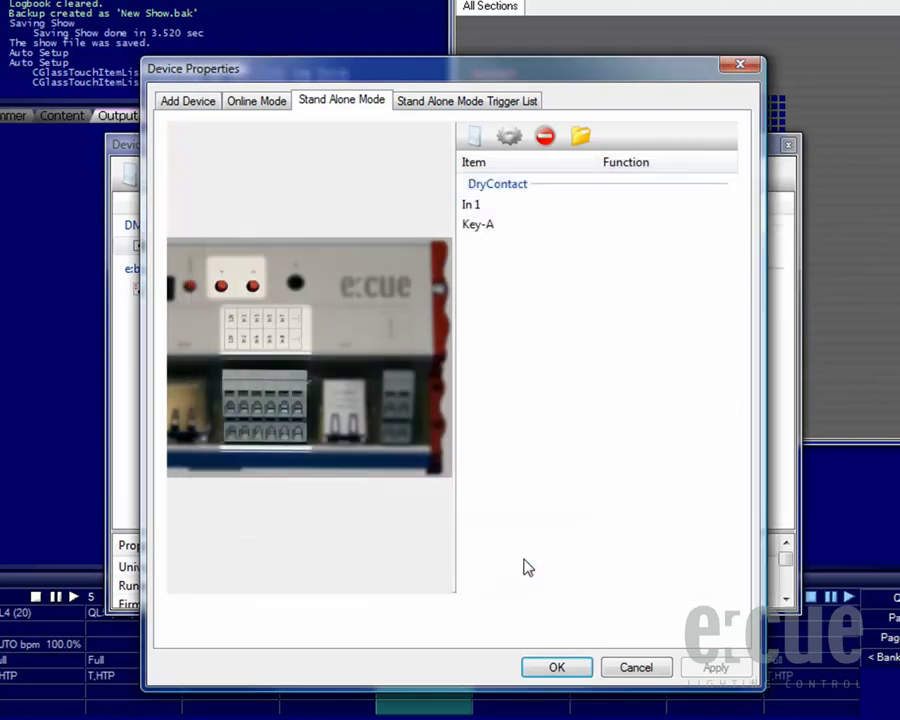
Create a trigger rule firing on a time event at 8:10, any day and month
left_click(453, 100)
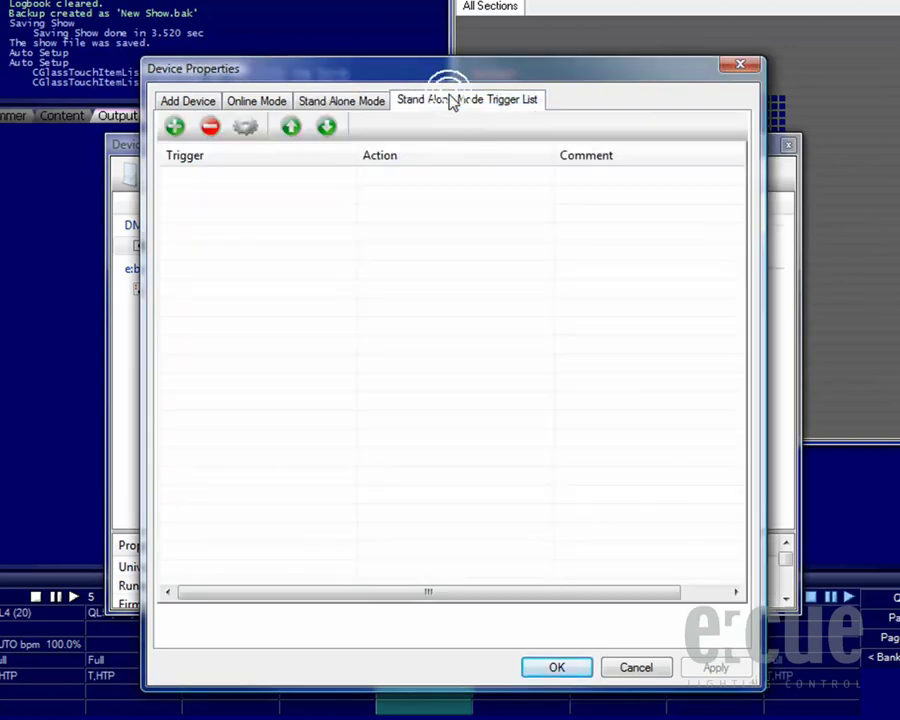
left_click(175, 125)
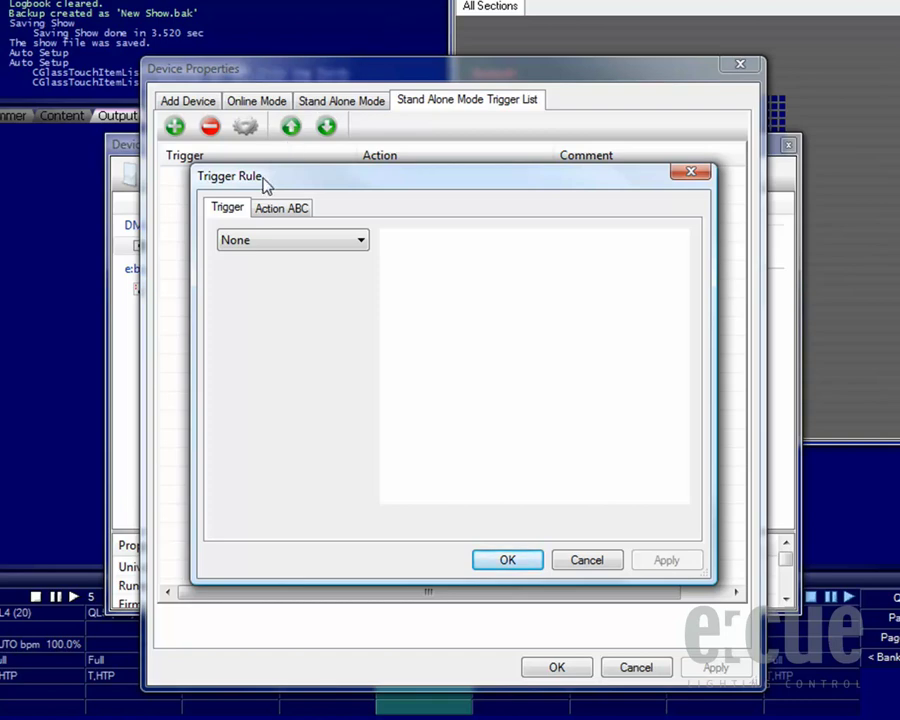
left_click(297, 240)
left_click(300, 275)
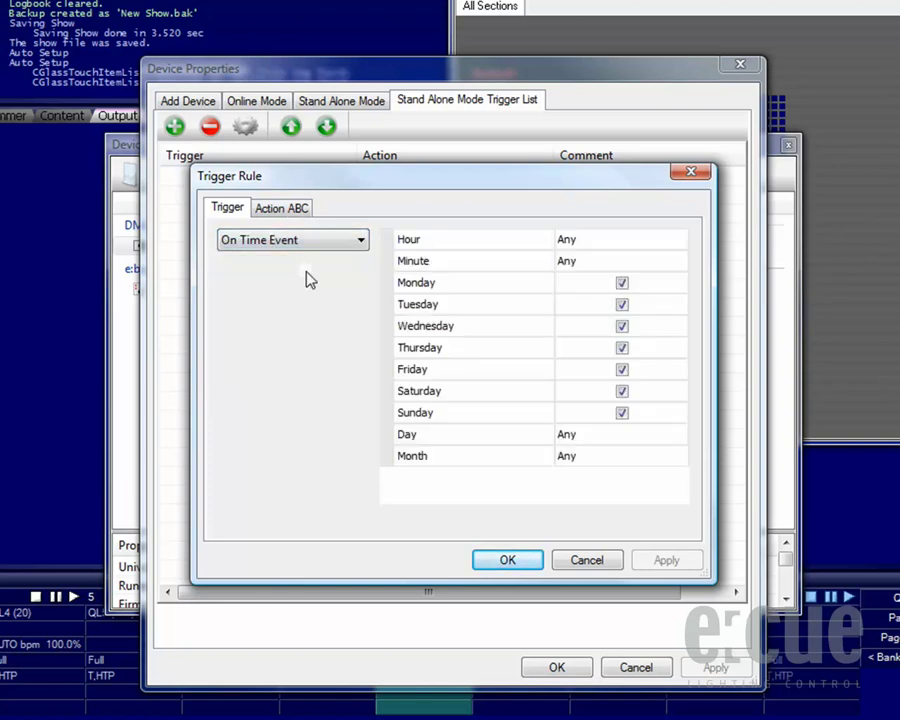
left_click(645, 245)
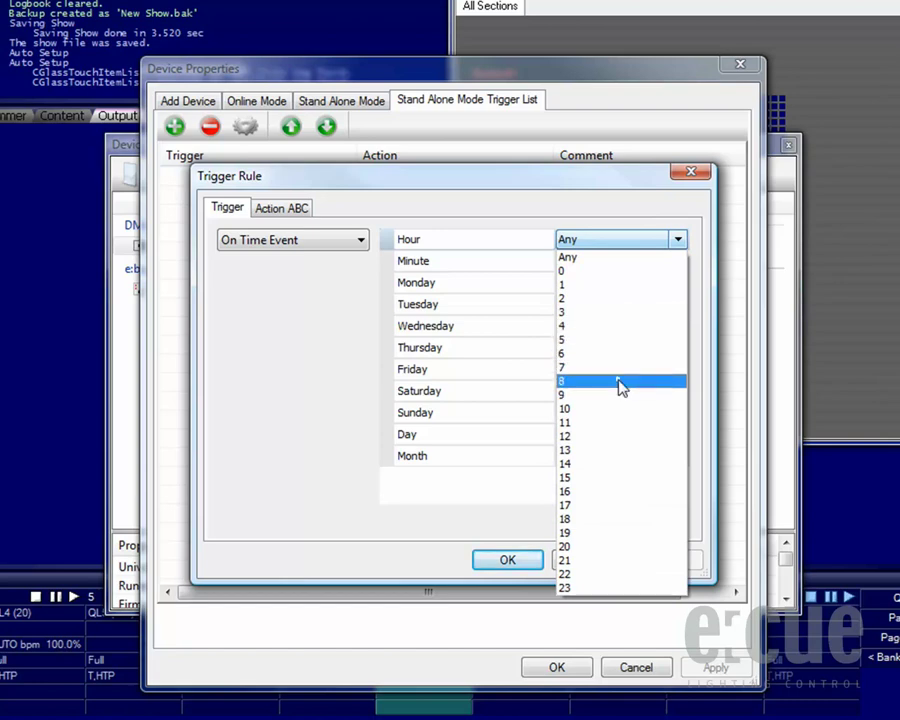
left_click(621, 381)
left_click(626, 263)
left_click(632, 264)
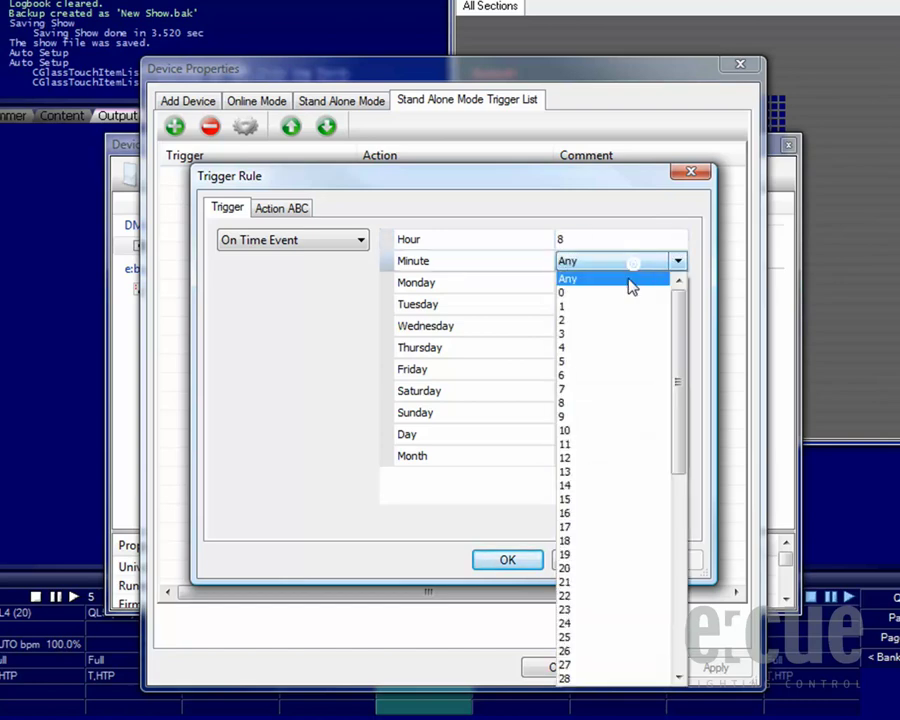
left_click(628, 431)
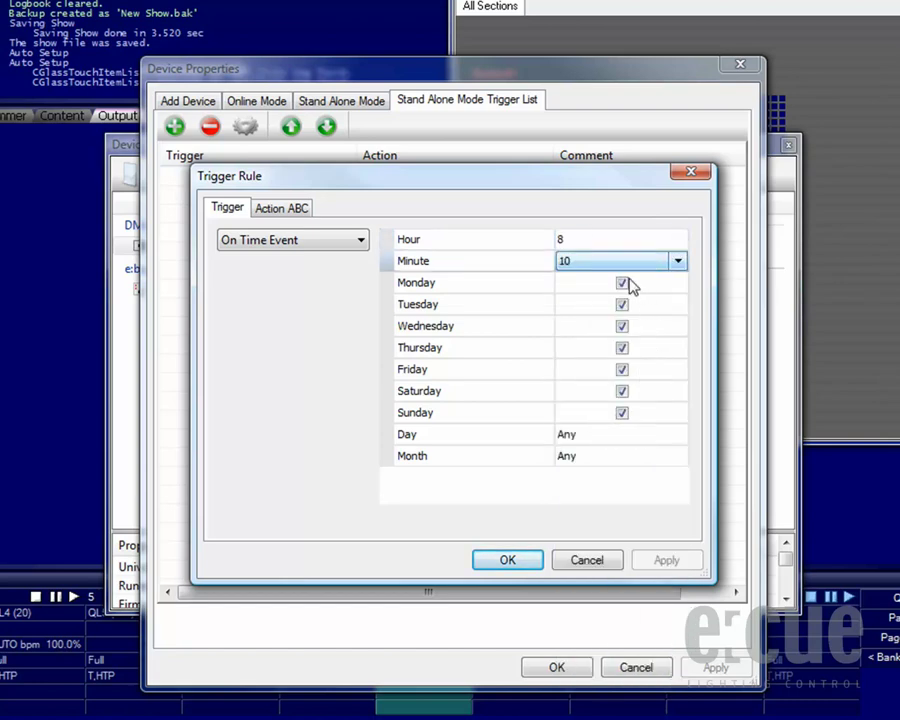
left_click(607, 442)
left_click(606, 442)
left_click(606, 442)
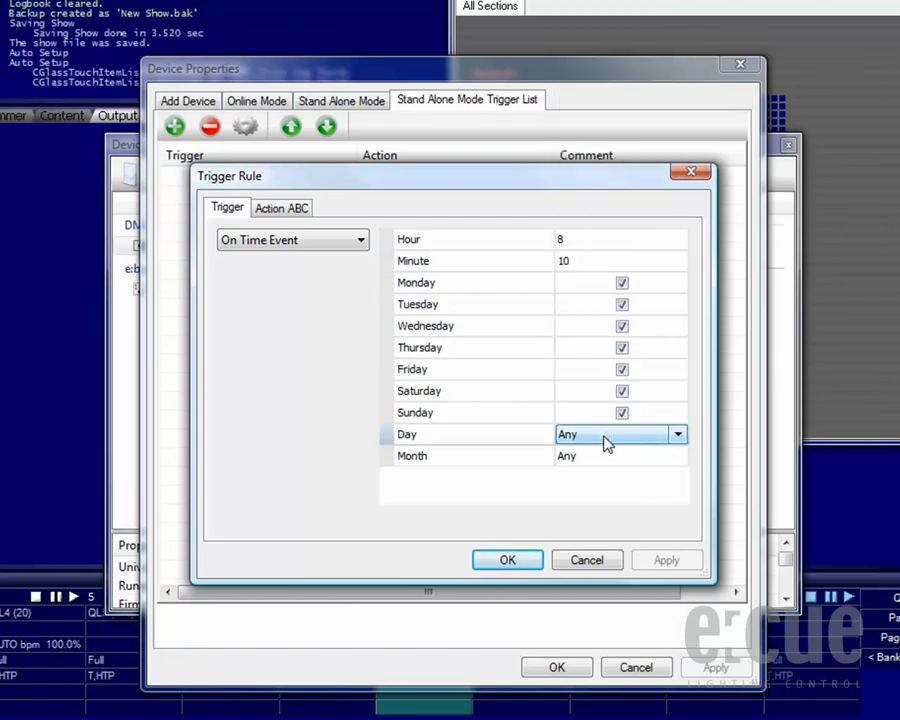
left_click(600, 456)
left_click(600, 456)
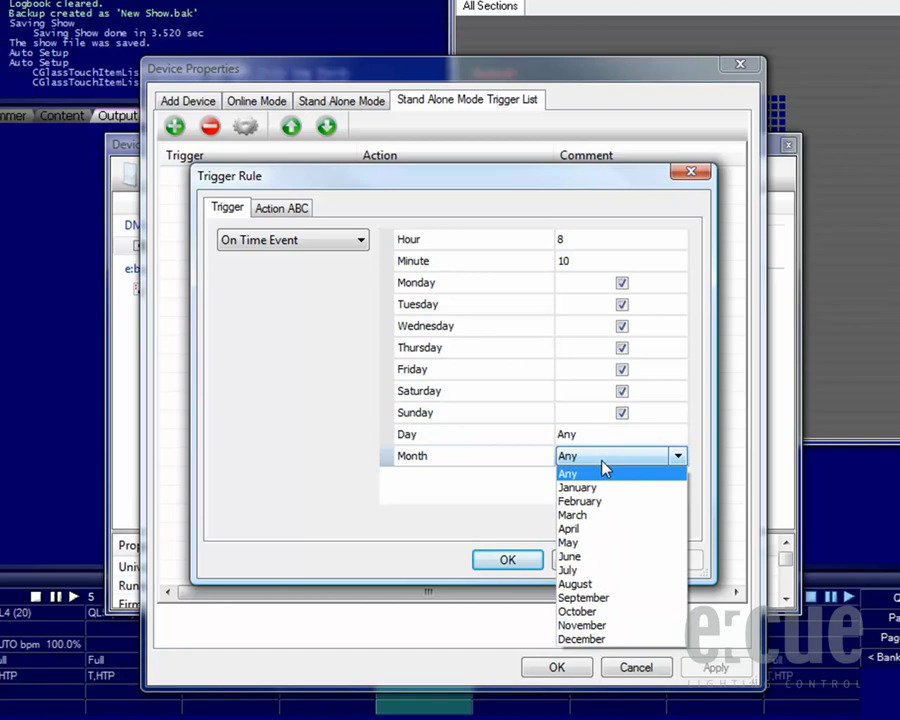
left_click(600, 467)
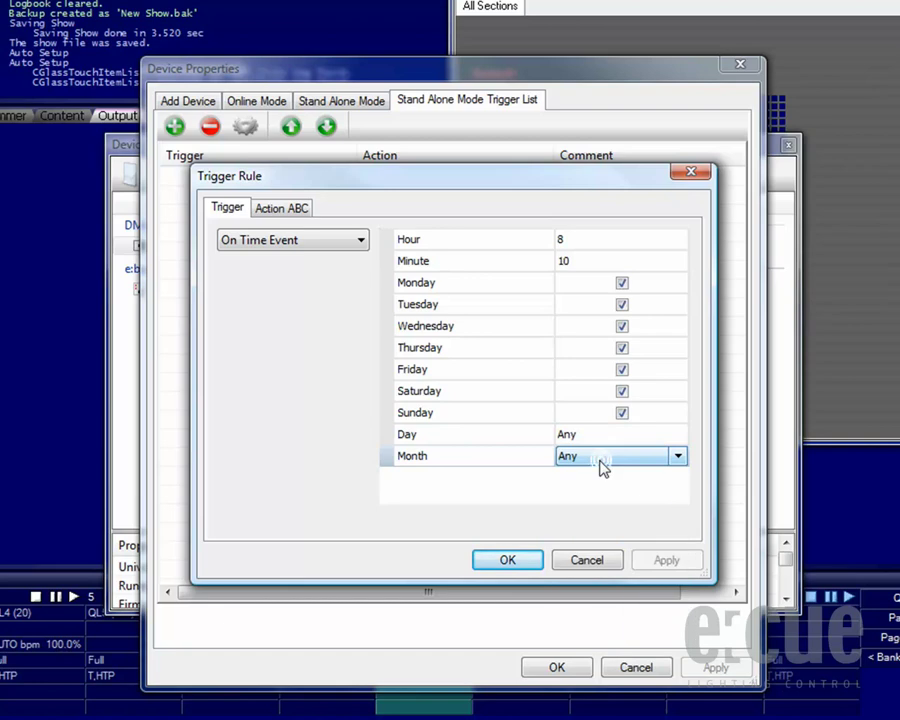
Set the rule's action to Play Cuelist with DMX 1 = 6 and DMX 2 = 7
left_click(294, 208)
left_click(363, 240)
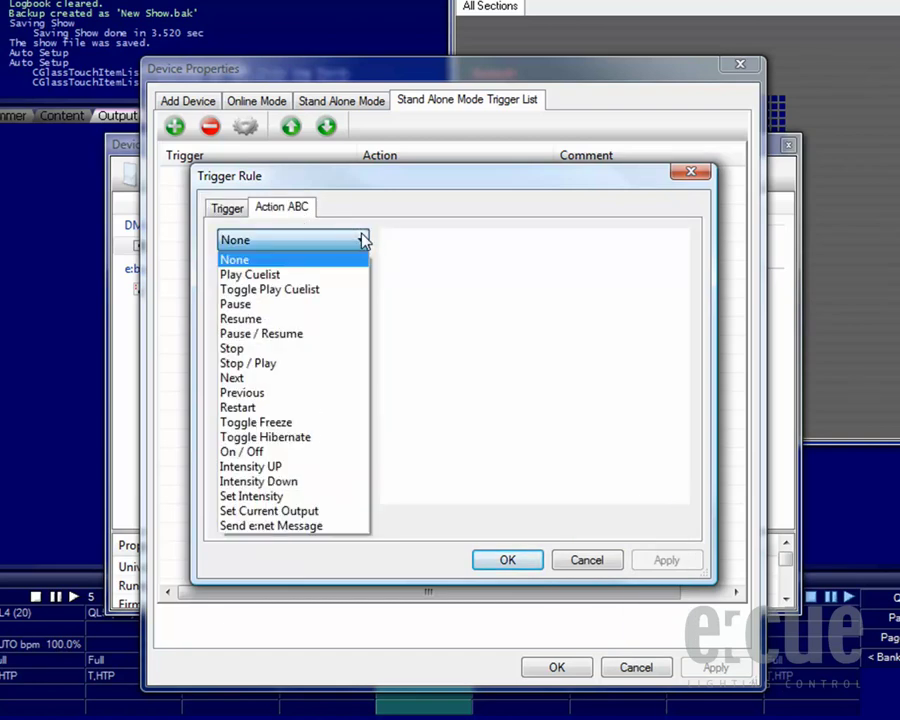
left_click(349, 280)
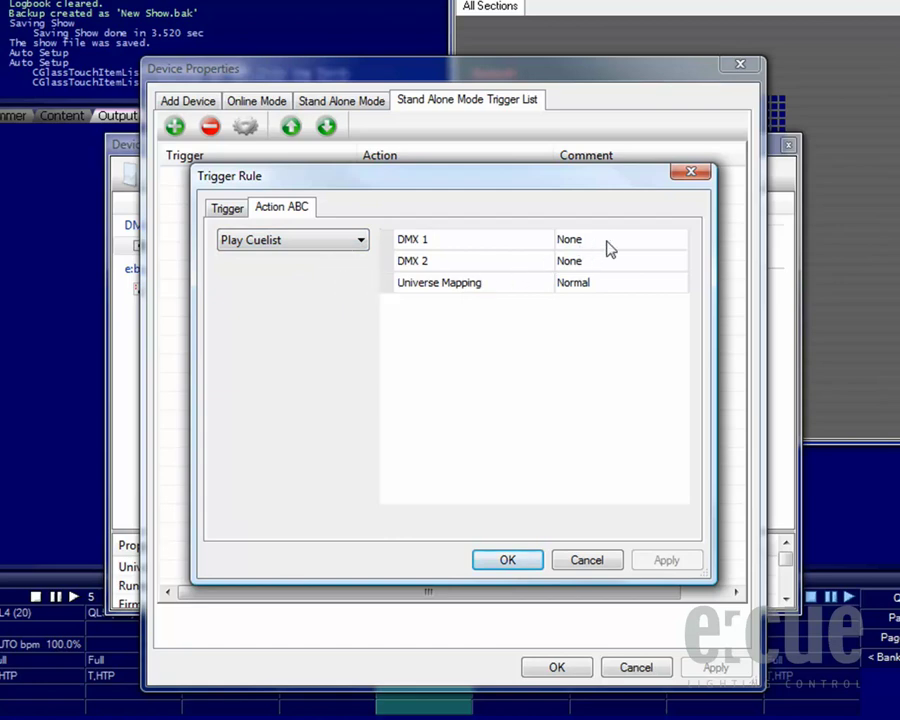
left_click(681, 244)
left_click(678, 240)
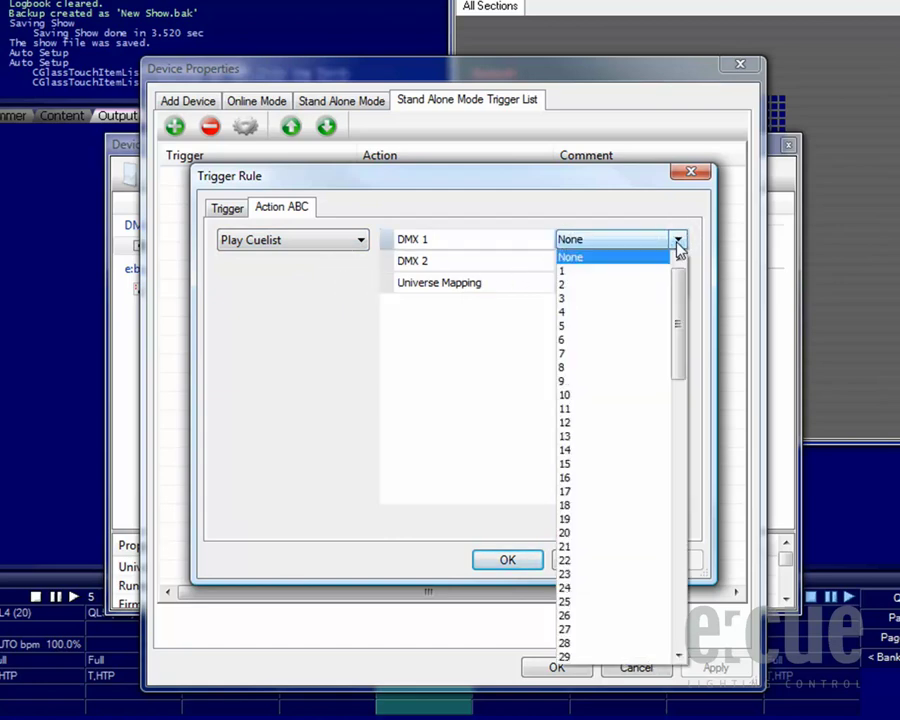
left_click(640, 342)
left_click(646, 268)
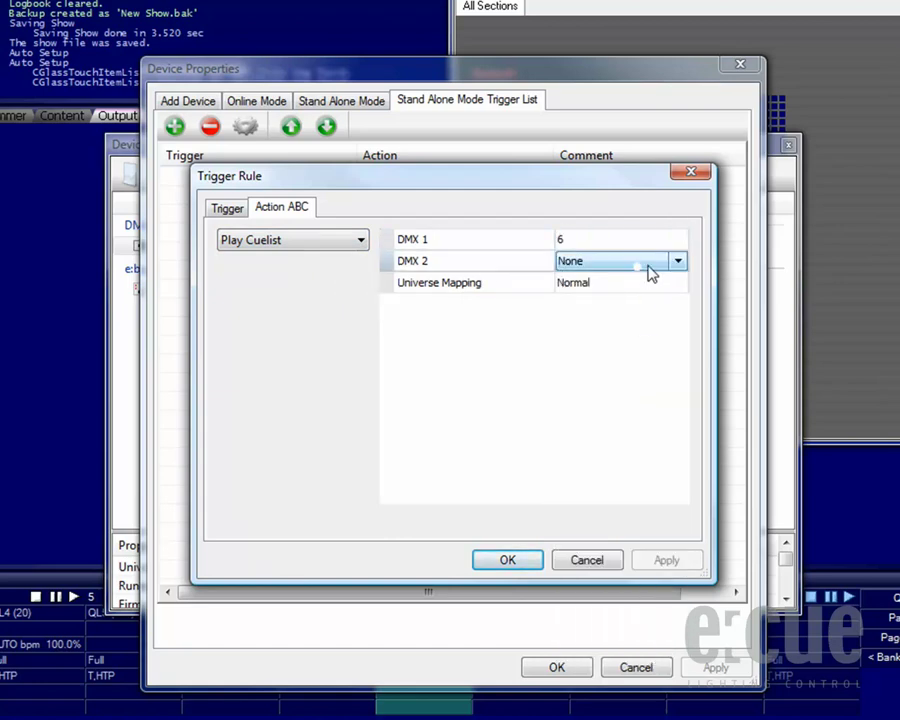
left_click(649, 262)
left_click(622, 376)
left_click(503, 561)
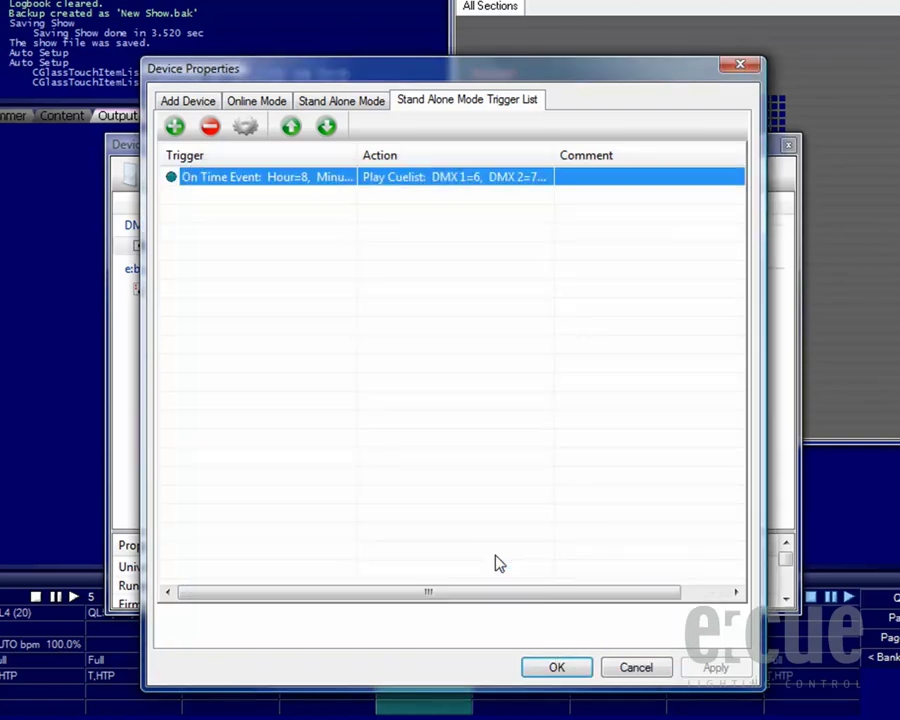
Add an On Twilight AM rule with a Play Cuelist action, then close Device Properties
left_click(168, 132)
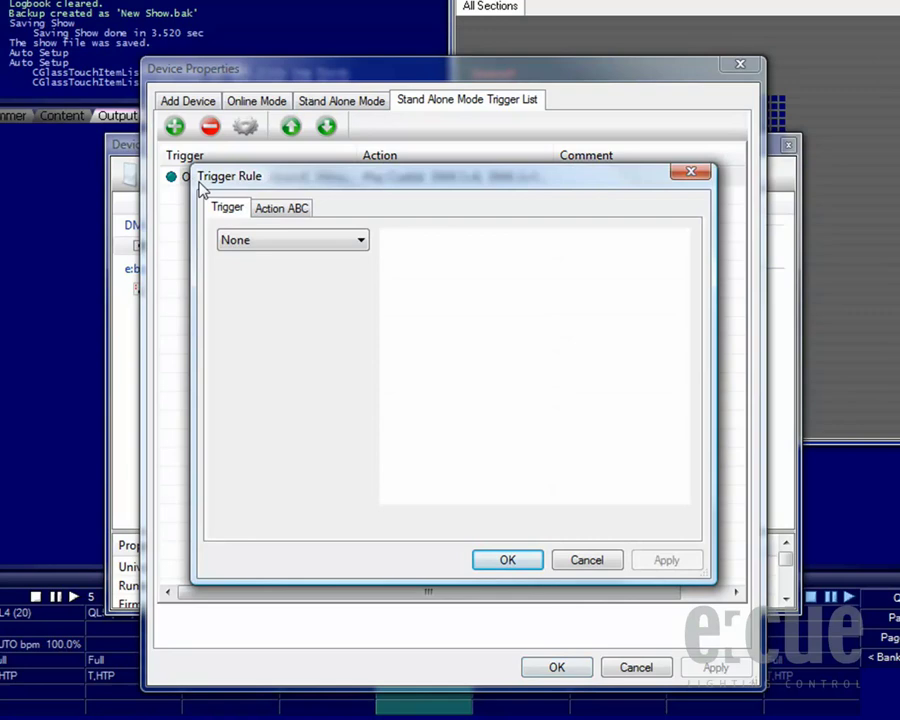
left_click(350, 242)
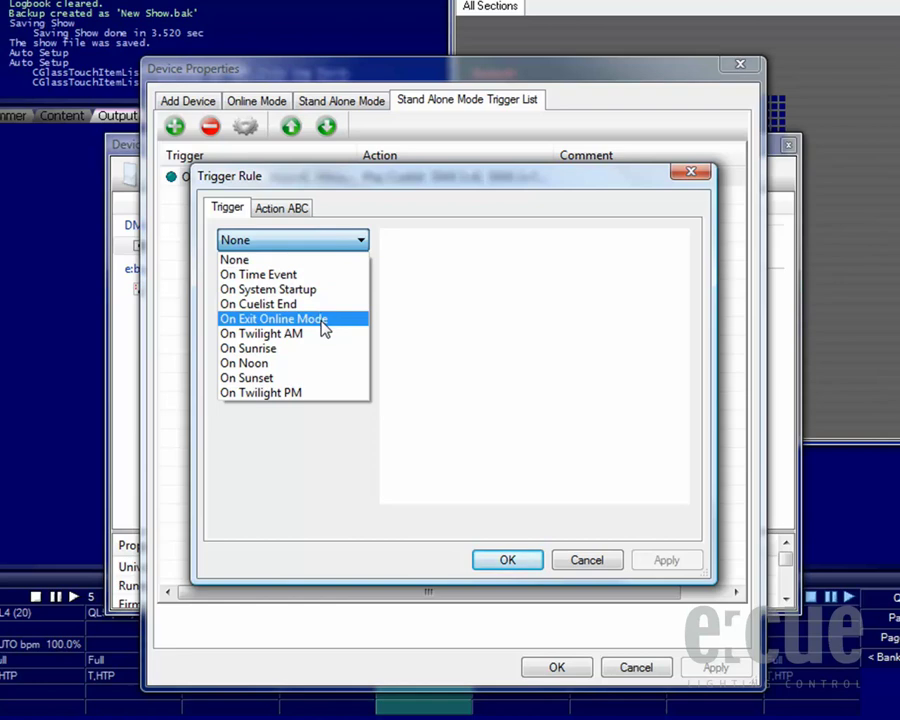
left_click(303, 341)
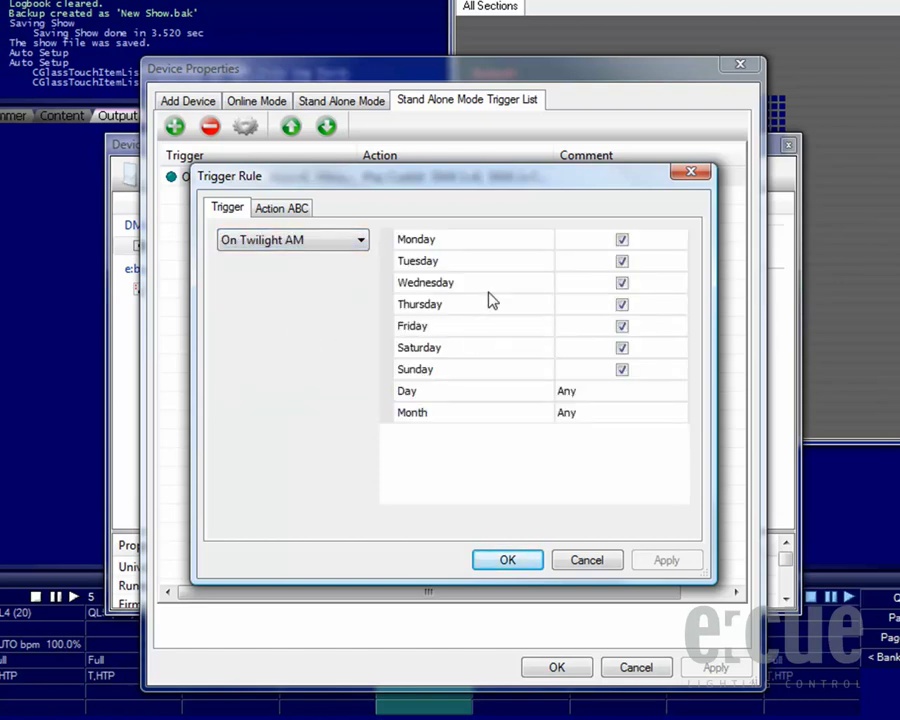
left_click(291, 211)
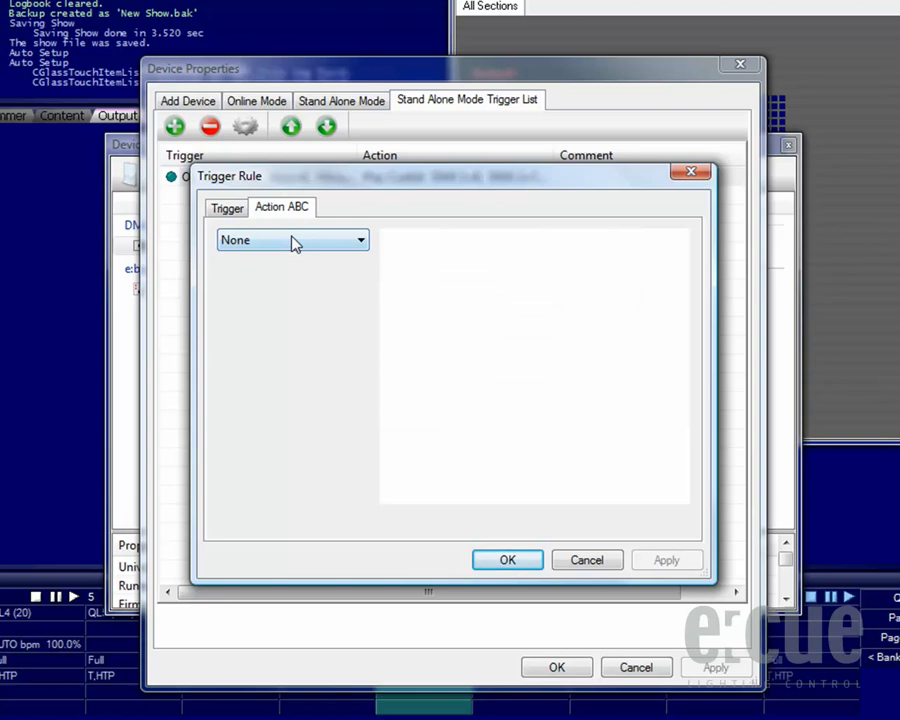
left_click(293, 241)
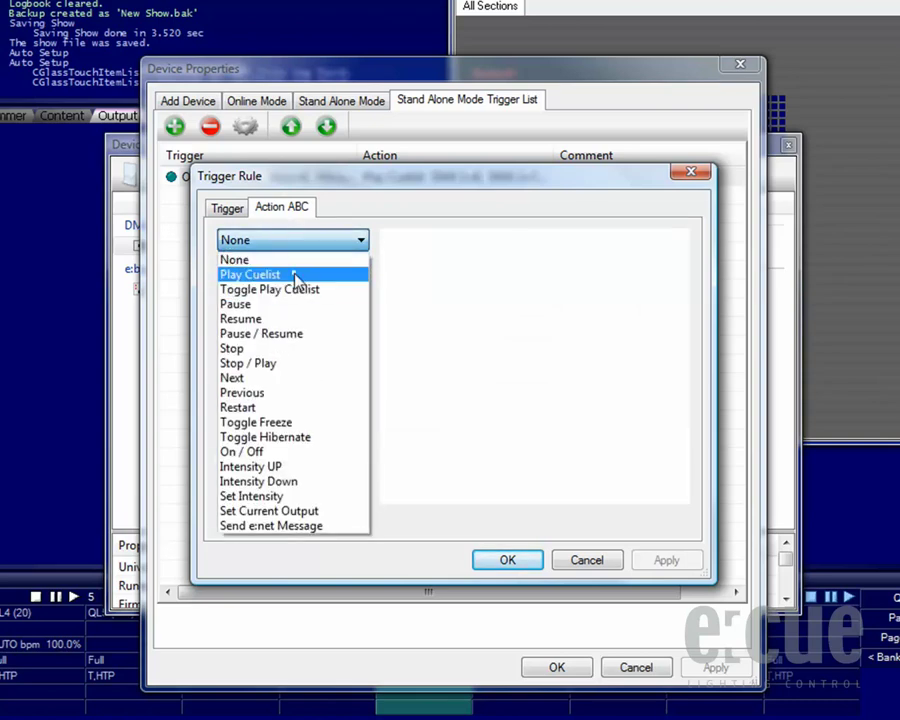
left_click(294, 275)
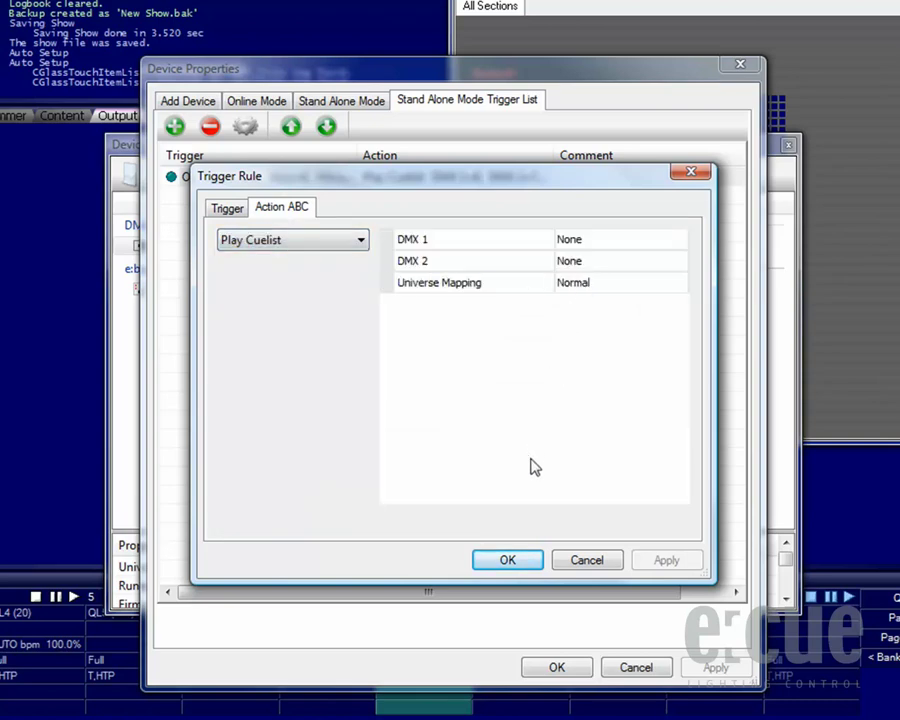
left_click(522, 560)
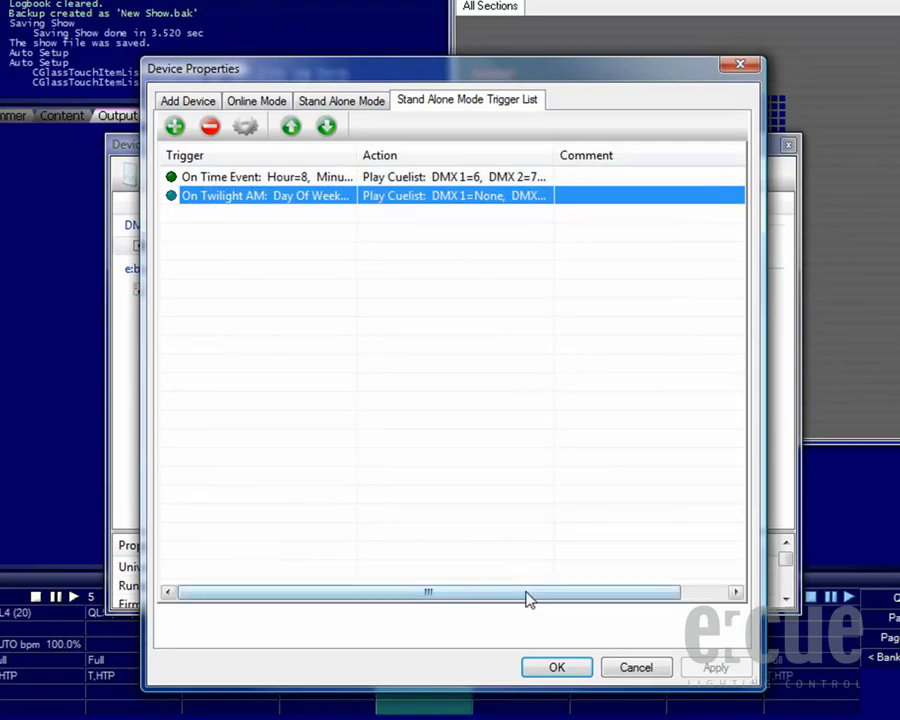
left_click(553, 668)
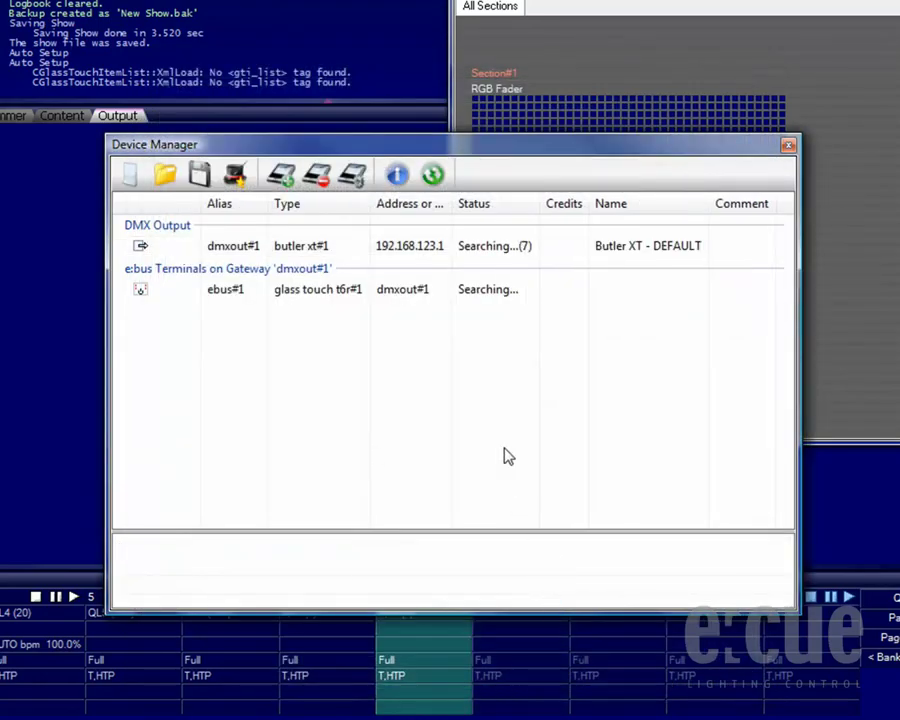
Bring dmxout#1 and ebus#1 online, then start the show export to butler xt#1
left_click(495, 248)
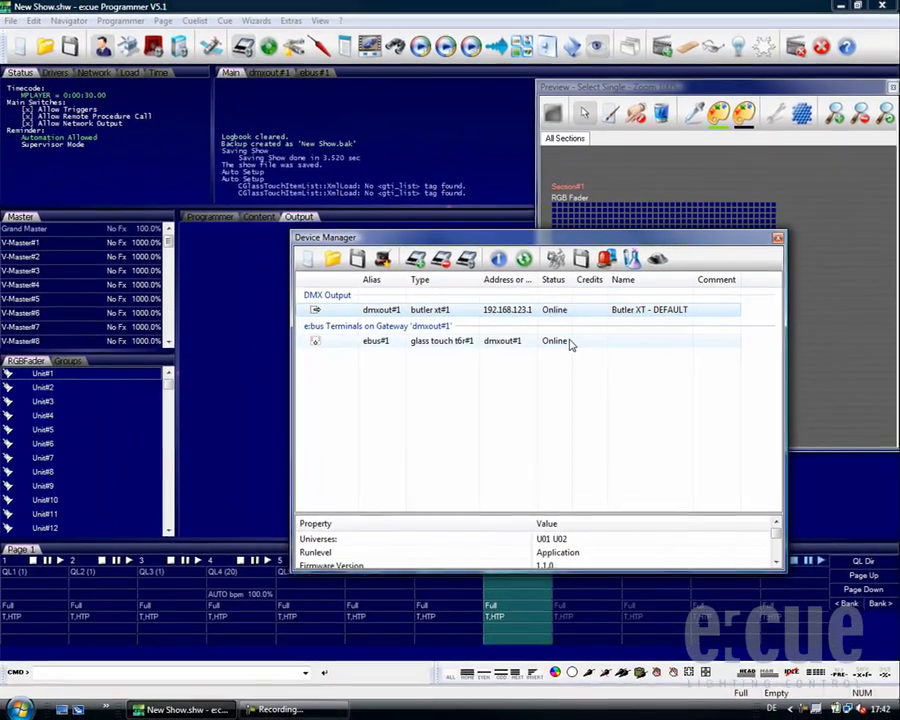
left_click(530, 315)
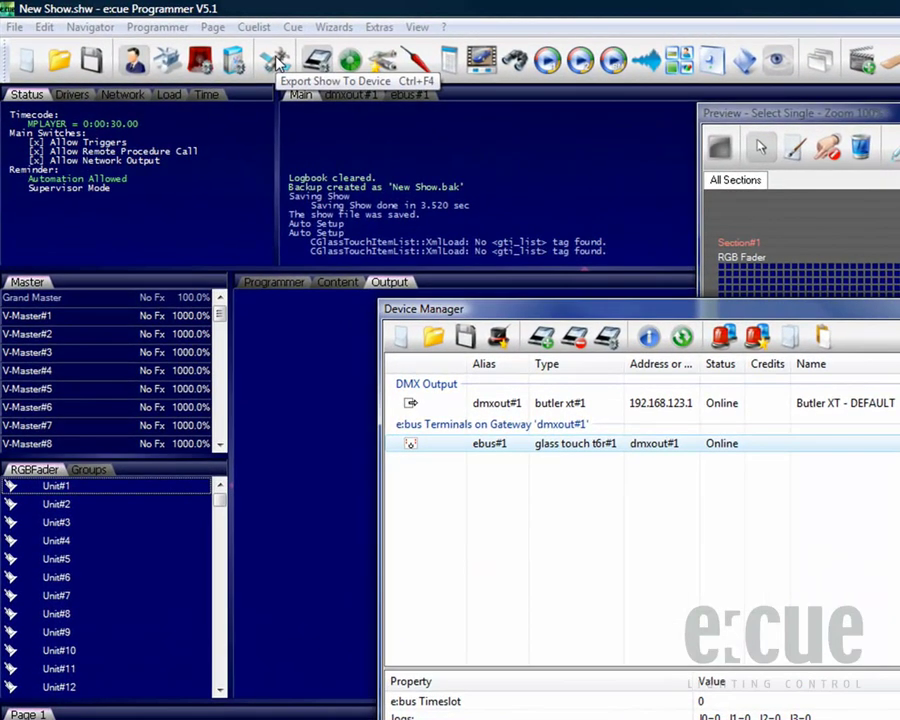
left_click(272, 61)
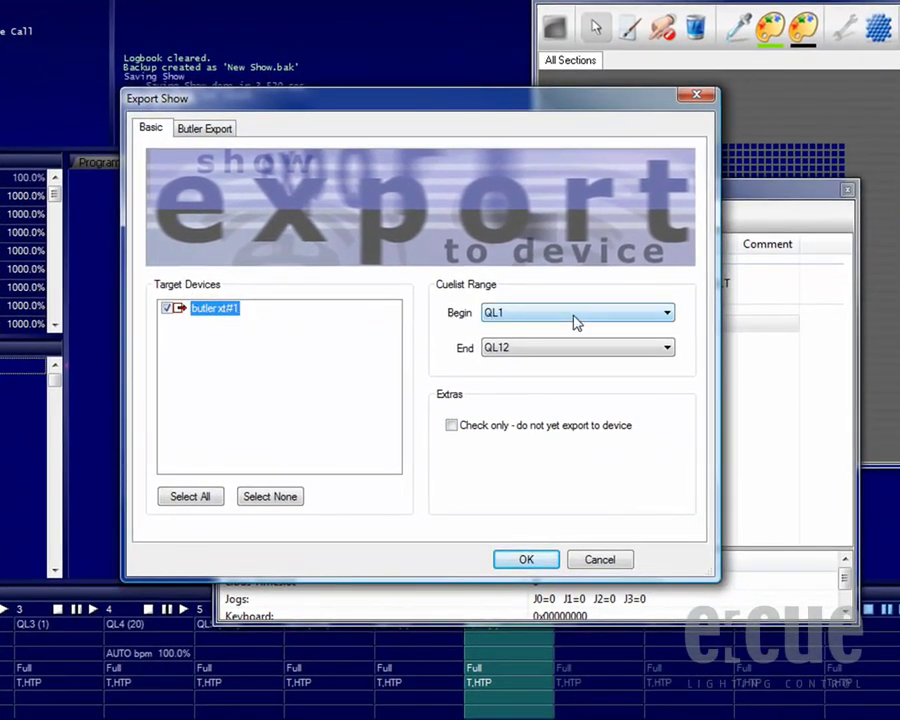
End the cuelist range at QL2 and enable Export to File on the Butler Export tab
left_click(575, 348)
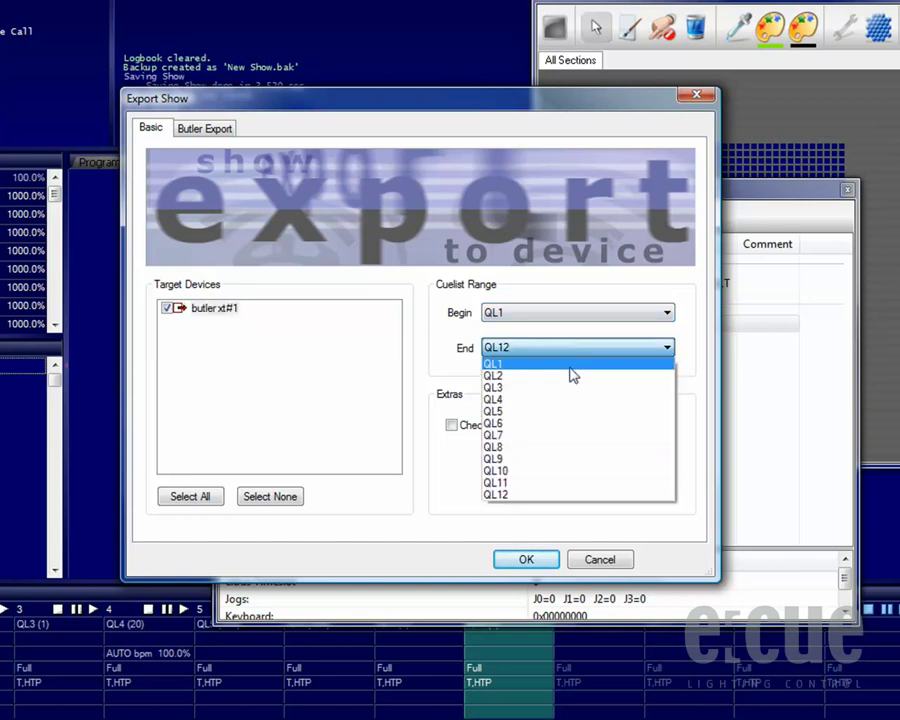
left_click(570, 376)
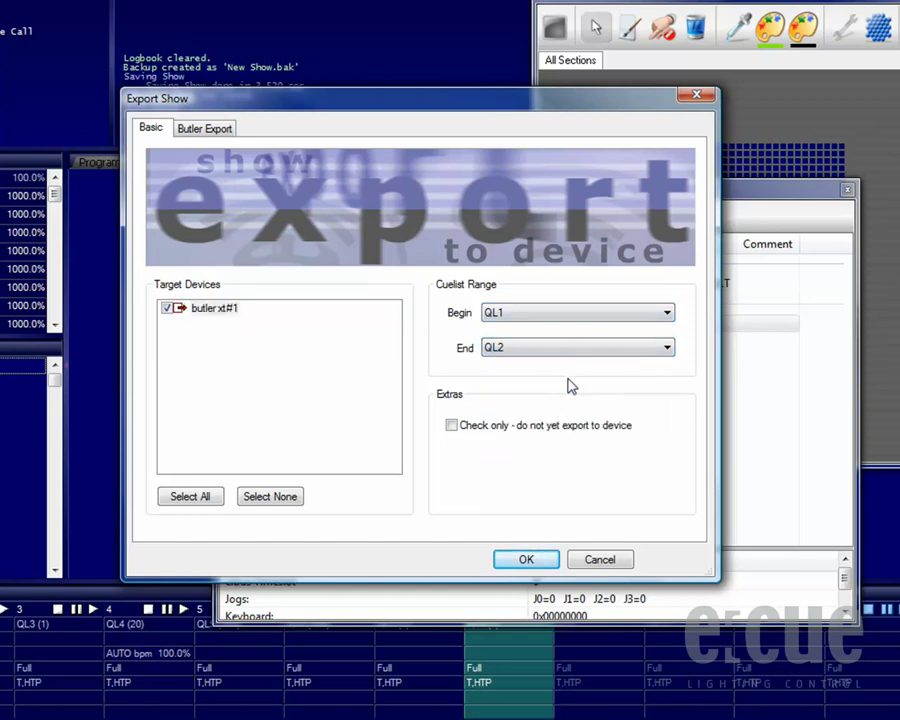
left_click(215, 132)
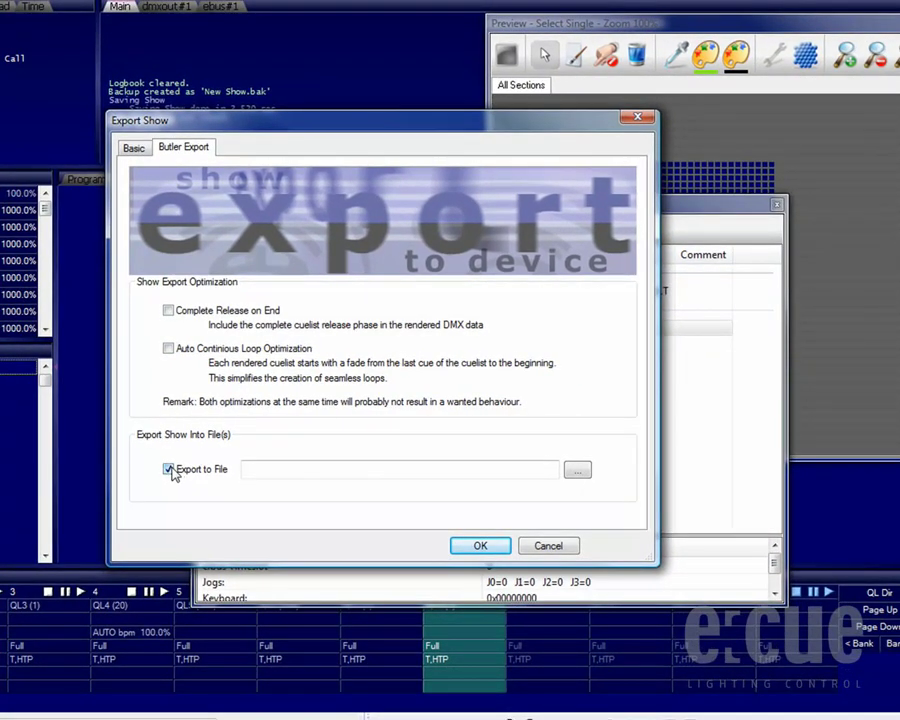
left_click(439, 468)
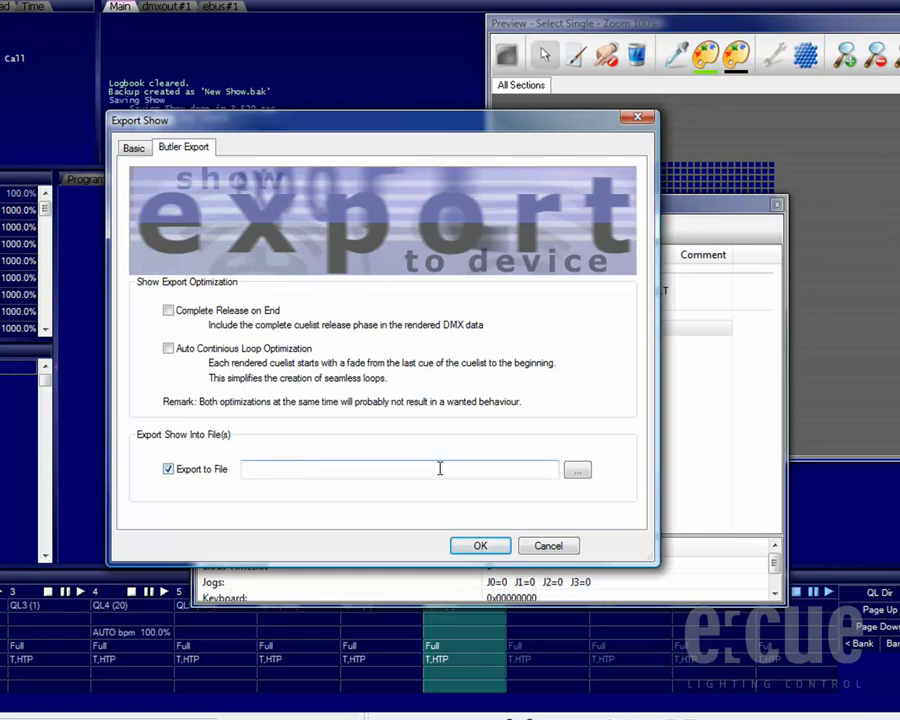
Browse for an export file location, check the file types, and cancel without choosing a file
left_click(576, 470)
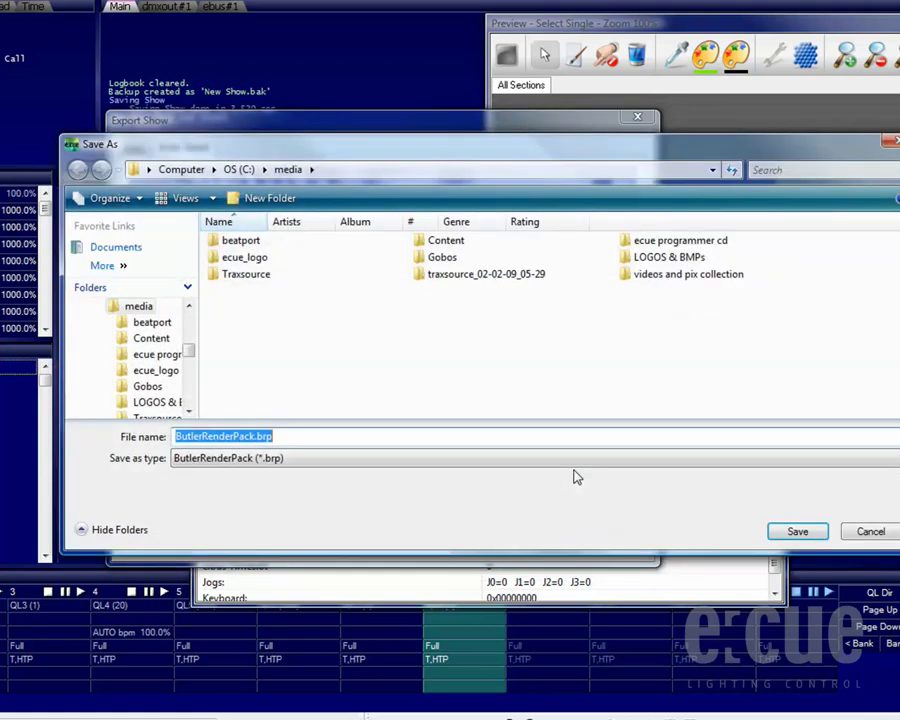
left_click(308, 457)
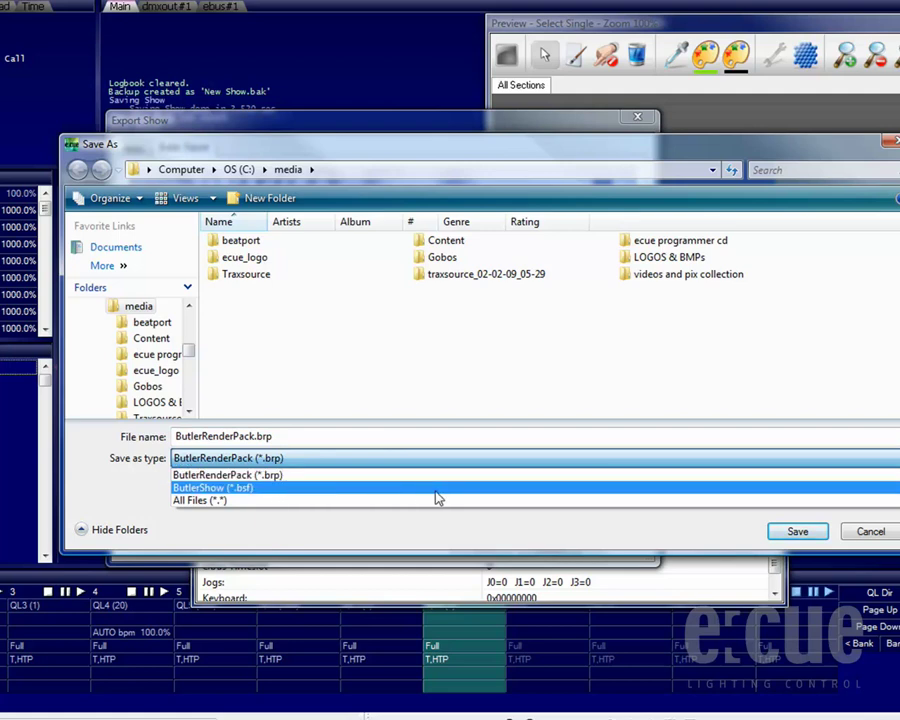
left_click(799, 520)
left_click(872, 533)
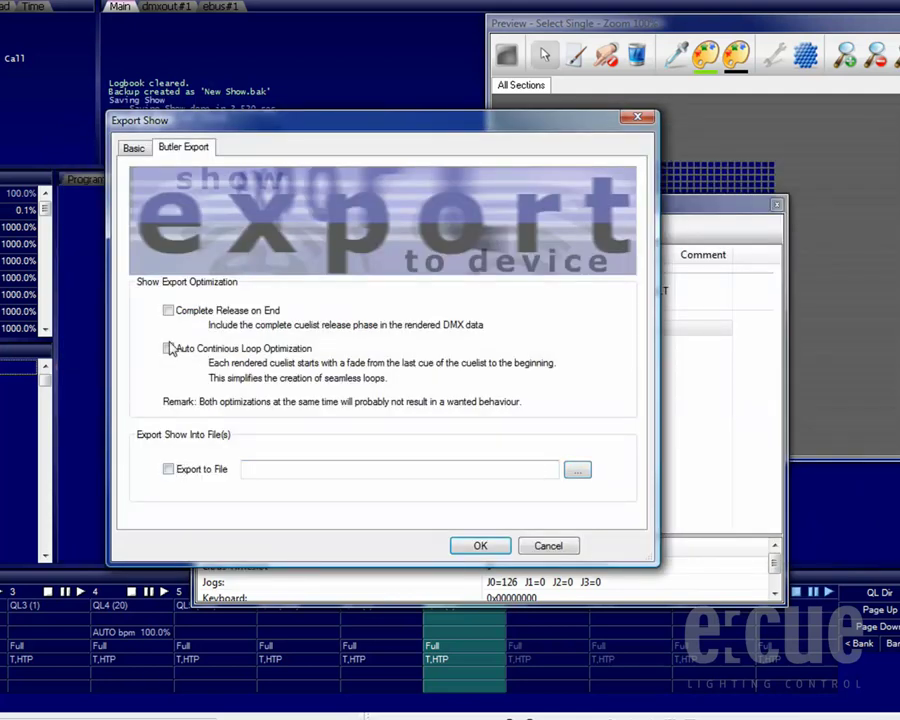
Confirm the Basic export settings and export cuelists QL1–QL2 to butler xt#1
left_click(133, 148)
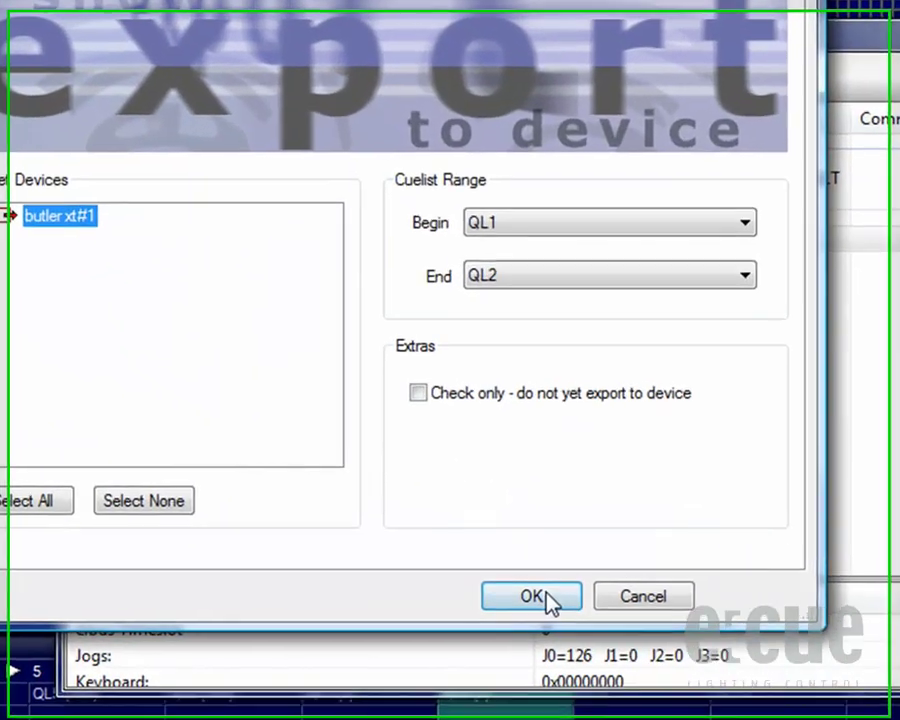
left_click(515, 579)
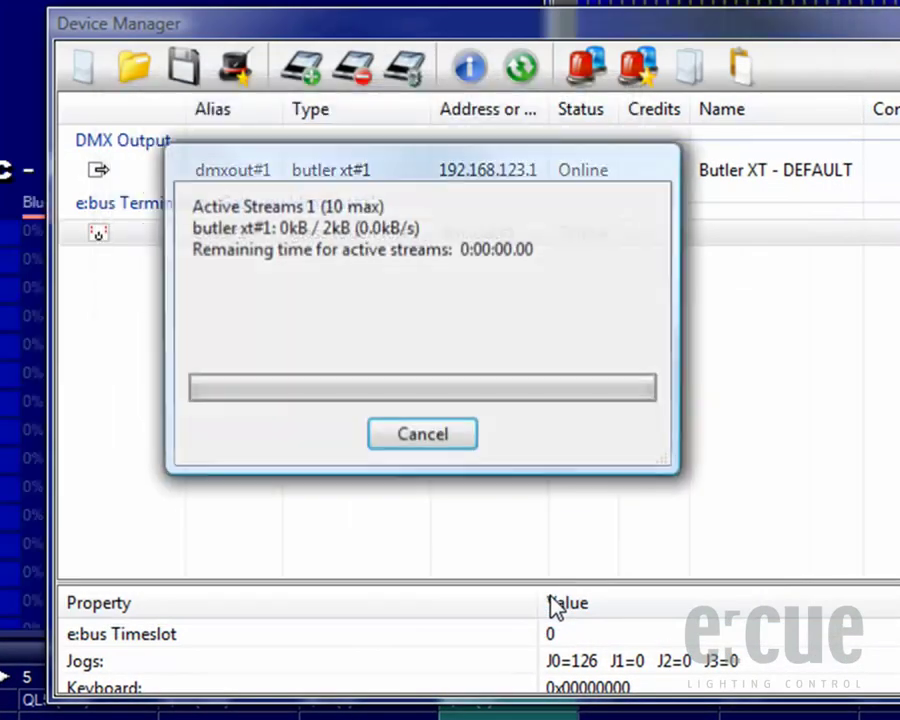